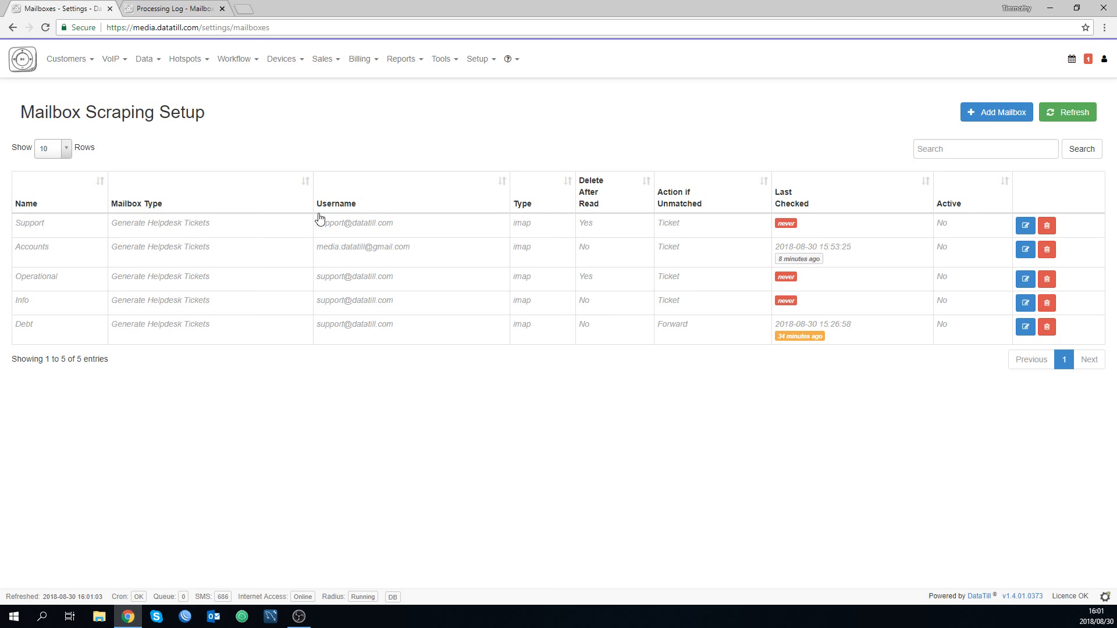
Open the Support mailbox for editing and review the options for its type and its action when unmatched.
{"action": "left_click", "coordinate": [1031, 230]}
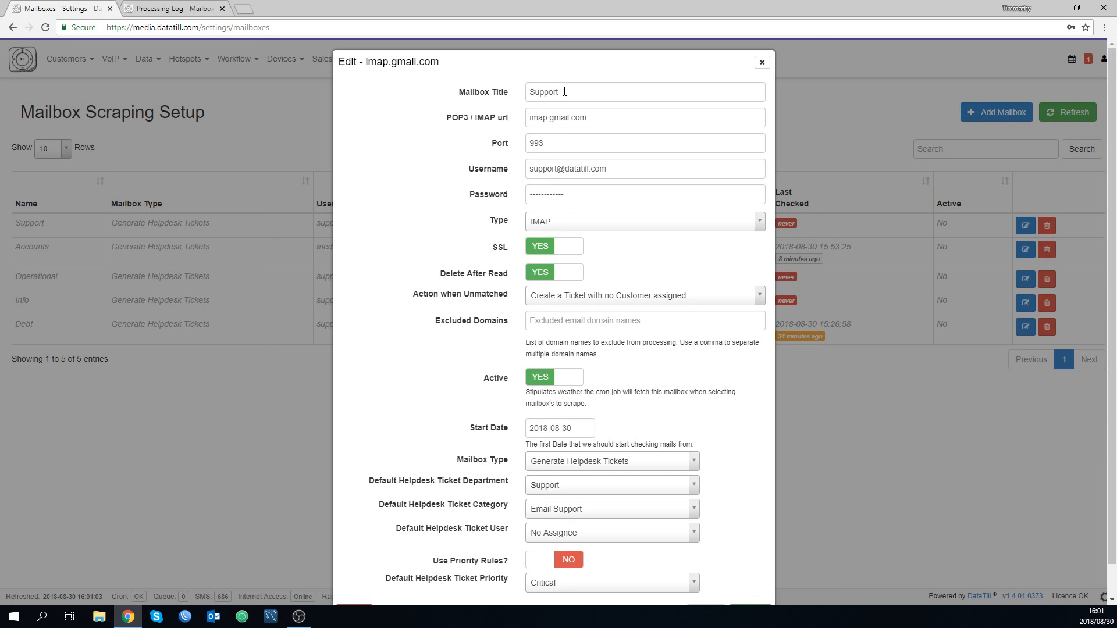
{"action": "left_click", "coordinate": [552, 222]}
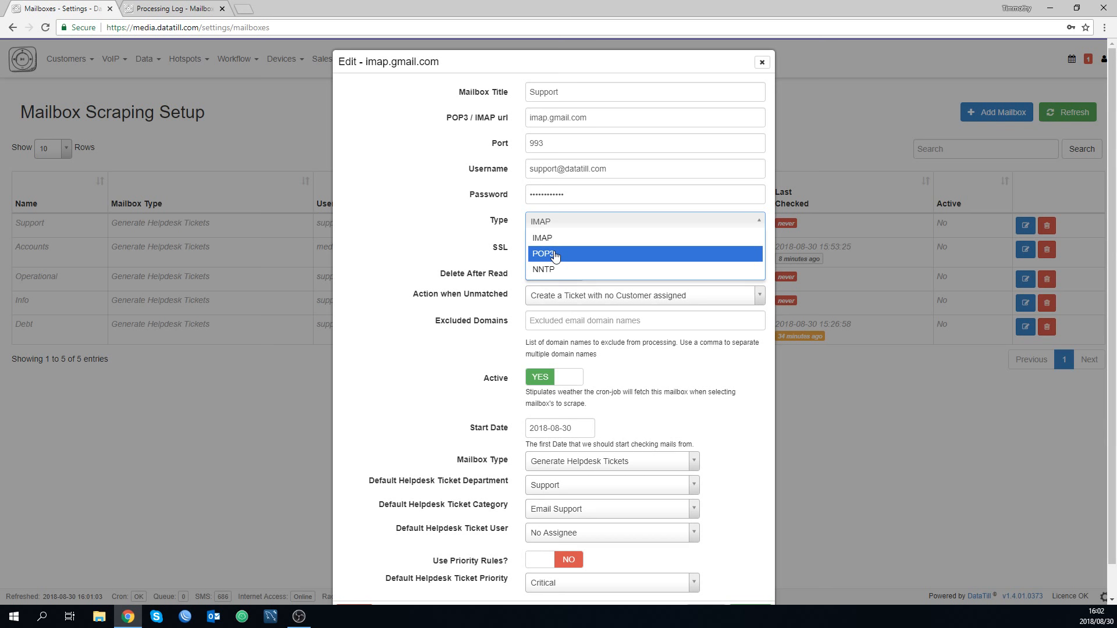
{"action": "left_click", "coordinate": [385, 216]}
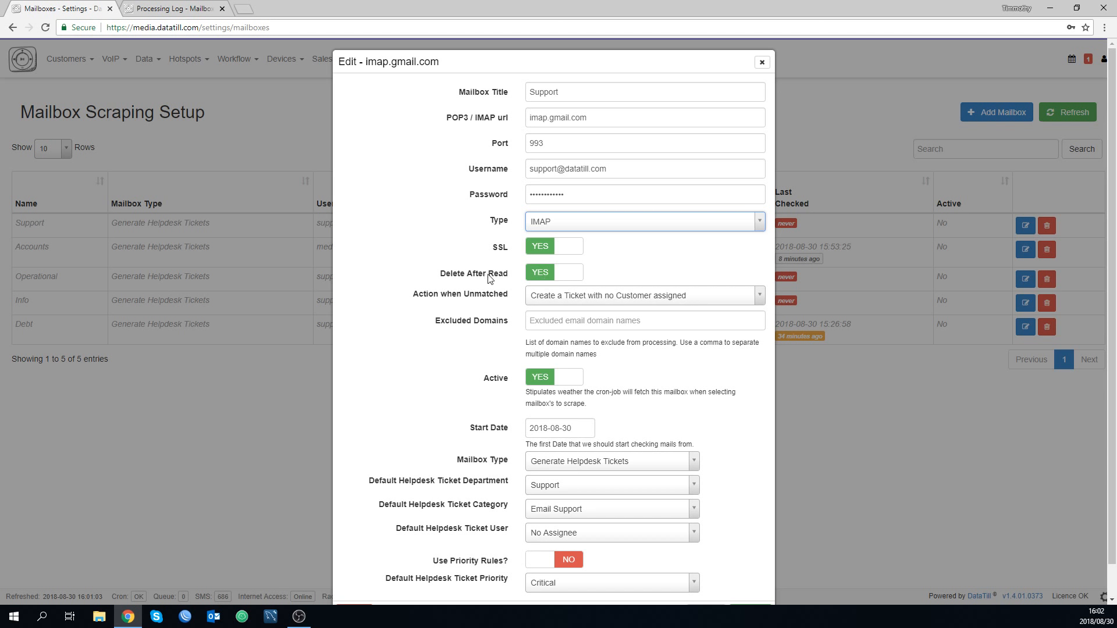
{"action": "left_click", "coordinate": [547, 302]}
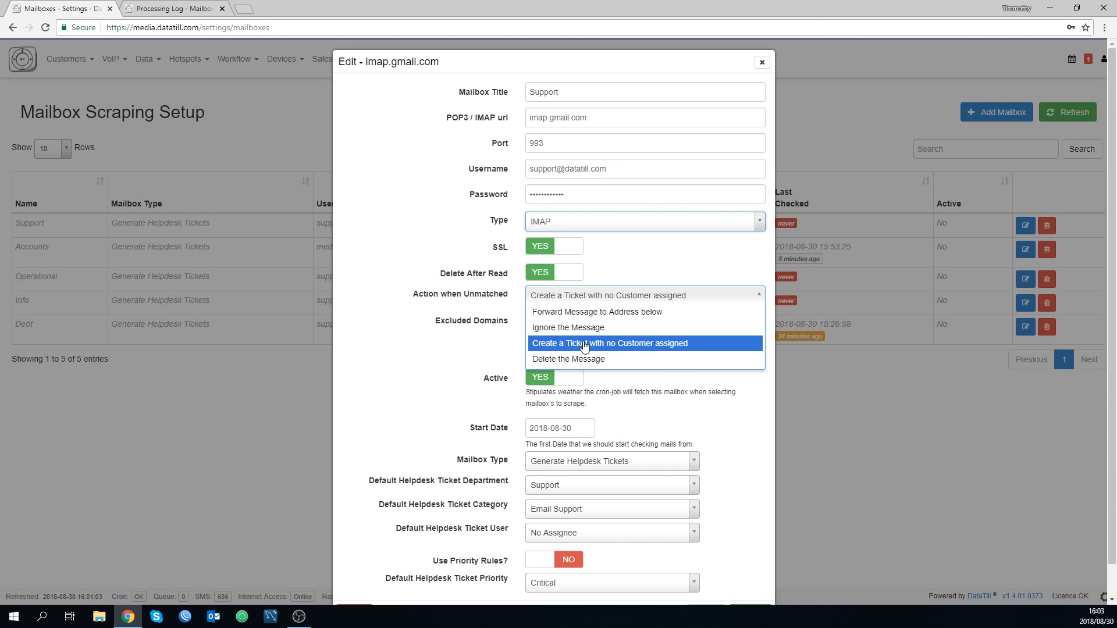
{"action": "left_click", "coordinate": [424, 322]}
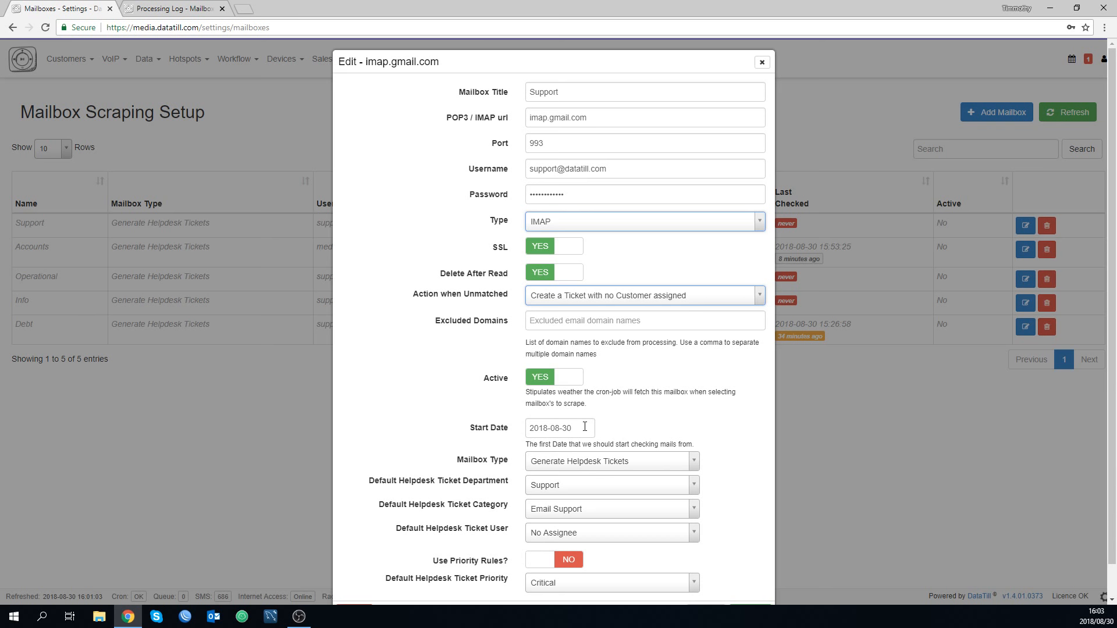
Switch the mailbox type to Generate Sales Leads and return it to Generate Helpdesk Tickets.
{"action": "left_click", "coordinate": [624, 463]}
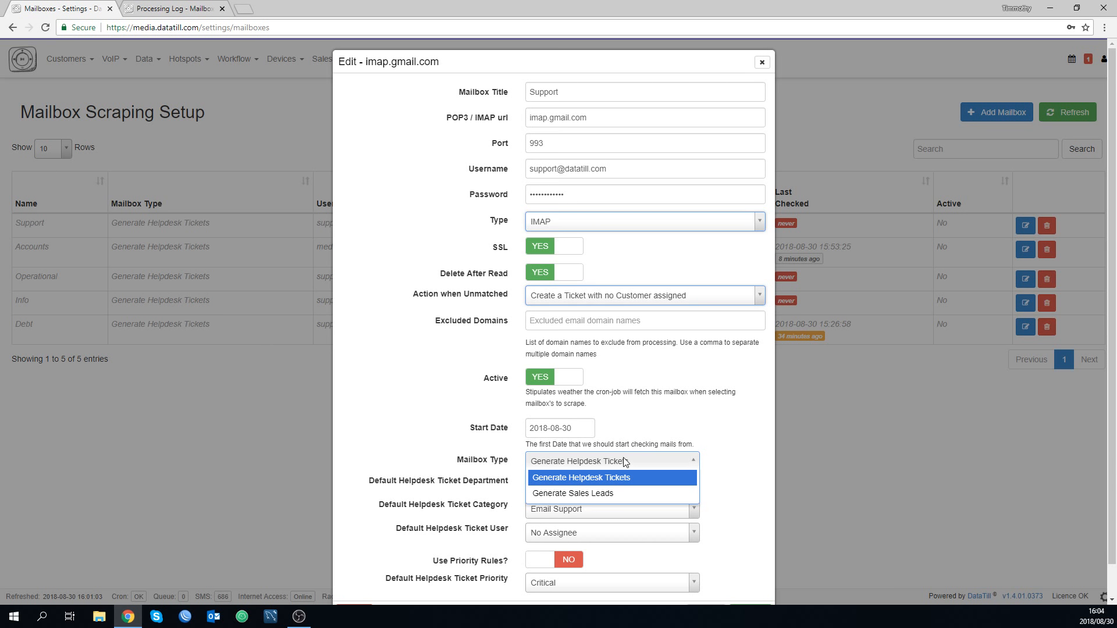
{"action": "left_click", "coordinate": [601, 493]}
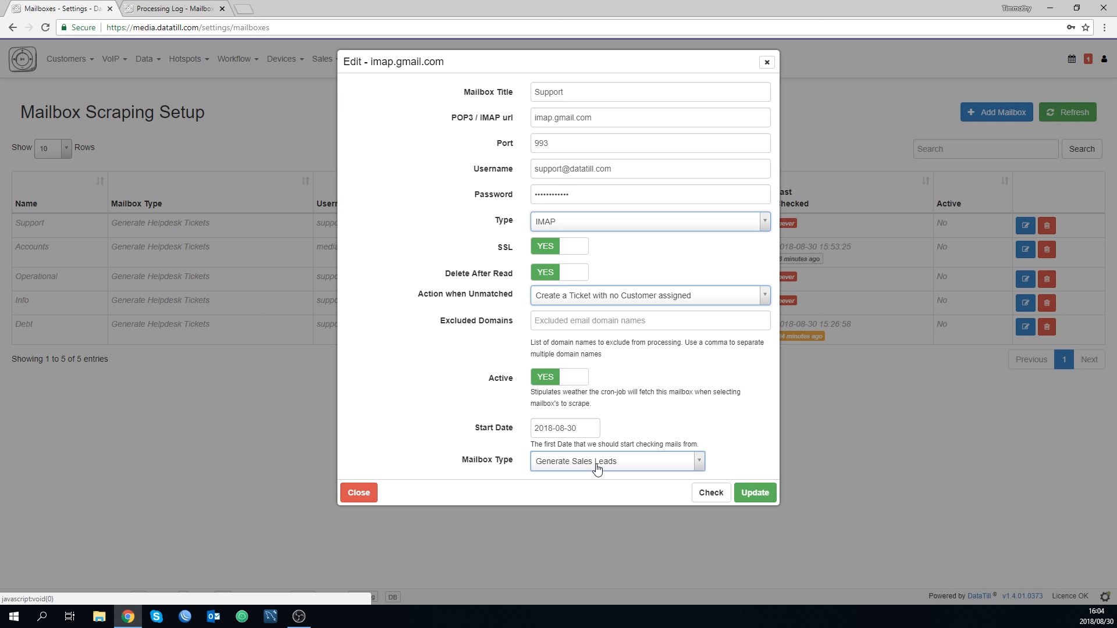
{"action": "left_click", "coordinate": [597, 469]}
{"action": "left_click", "coordinate": [597, 476]}
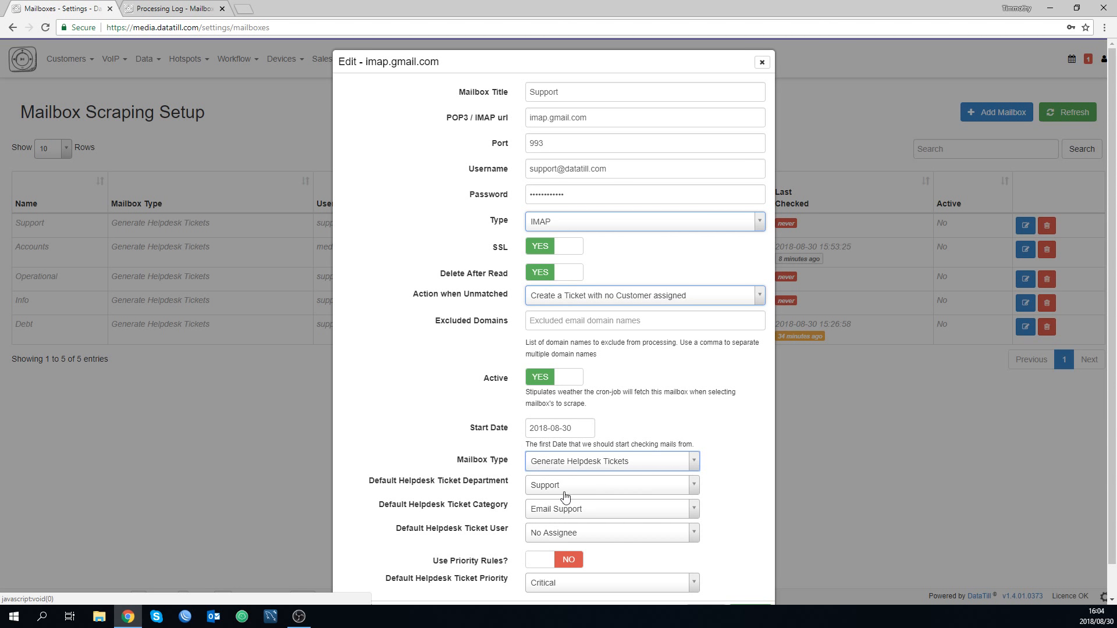
Review the available choices for the default helpdesk ticket department and category.
{"action": "left_click", "coordinate": [402, 482]}
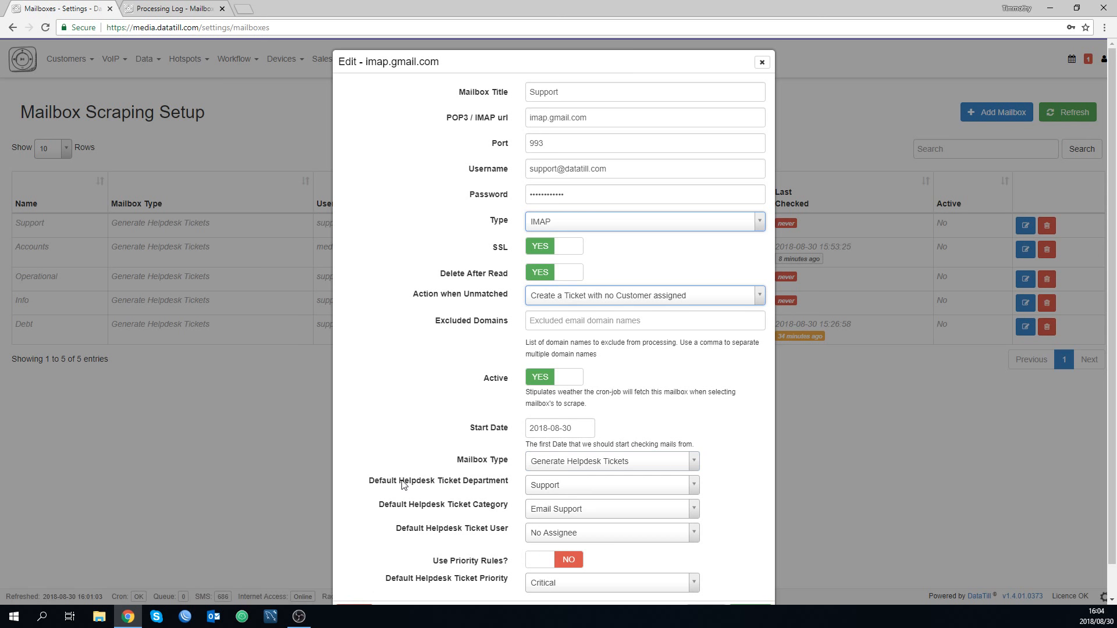
{"action": "left_click", "coordinate": [547, 492]}
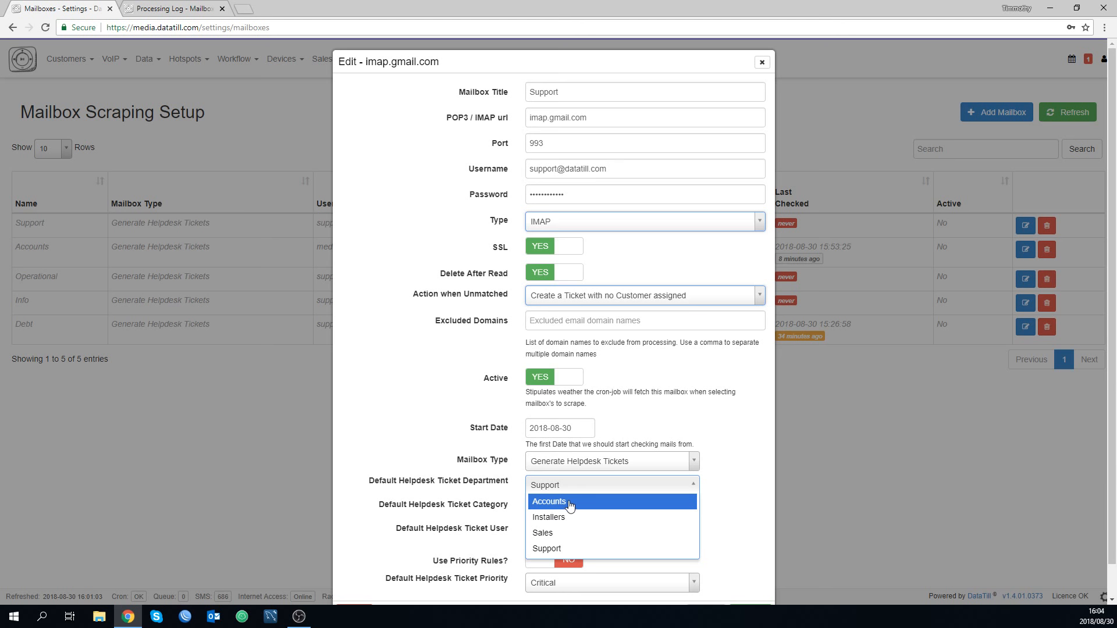
{"action": "left_click", "coordinate": [433, 486]}
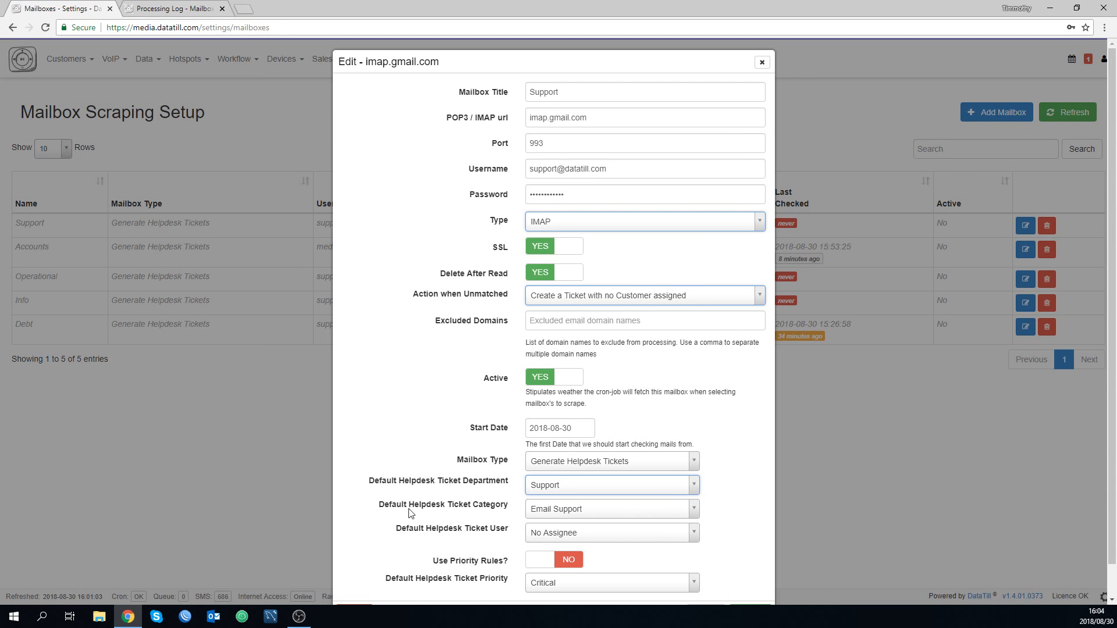
{"action": "left_click", "coordinate": [532, 518]}
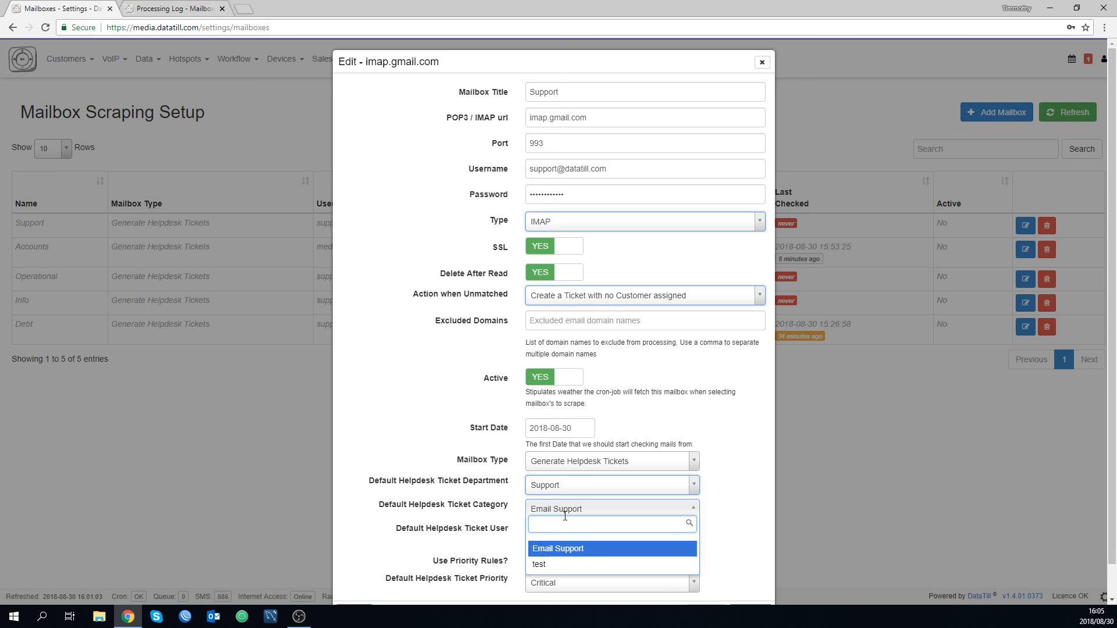
{"action": "left_click", "coordinate": [427, 466]}
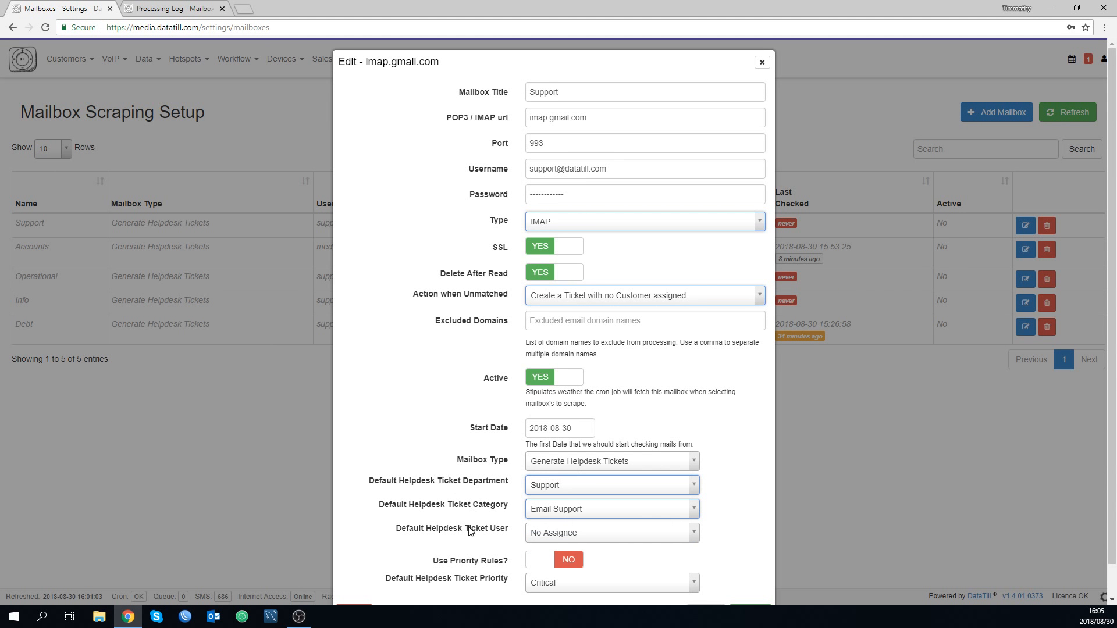
Assign the first named staff member as the default helpdesk ticket user and review the default ticket priority choices.
{"action": "left_click", "coordinate": [556, 535]}
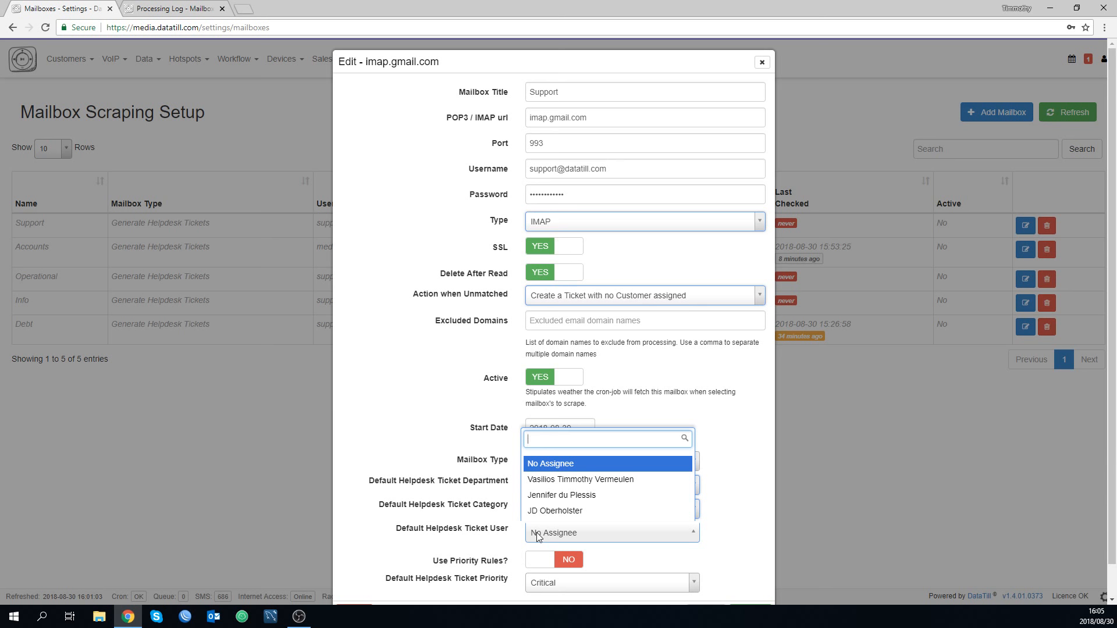
{"action": "left_click", "coordinate": [547, 480]}
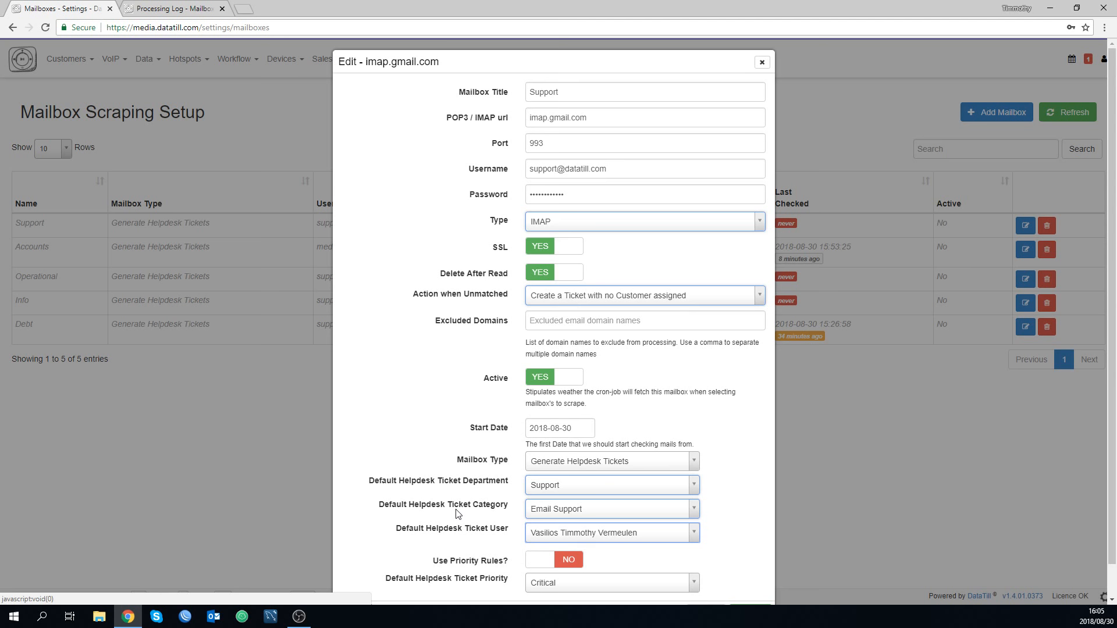
{"action": "scroll", "coordinate": [455, 512], "scroll_direction": "down", "scroll_amount": 1}
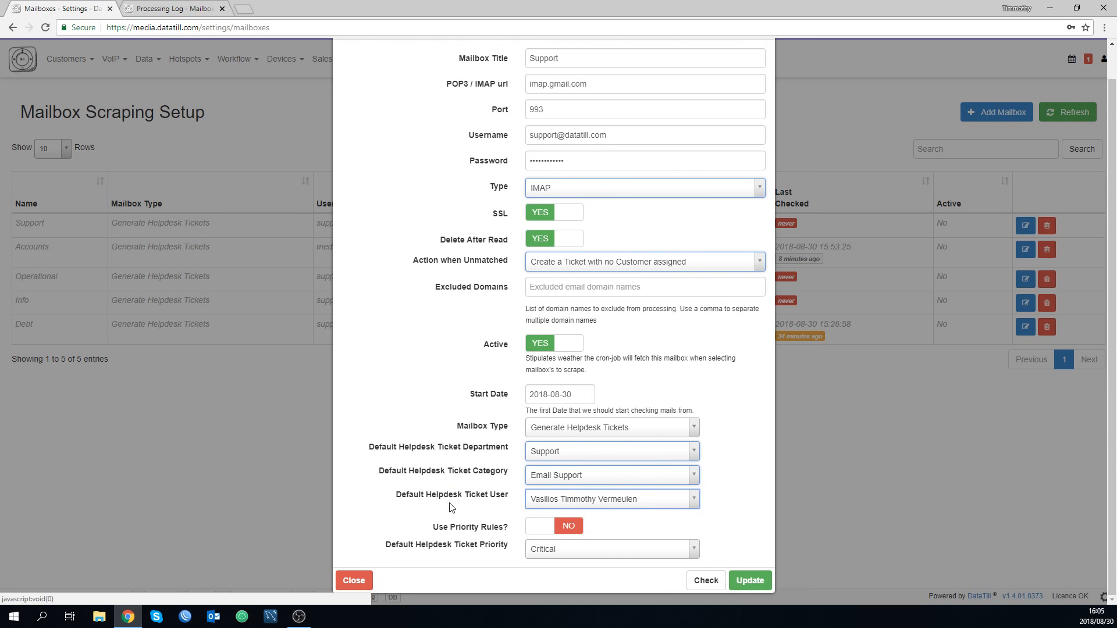
{"action": "left_click", "coordinate": [546, 555]}
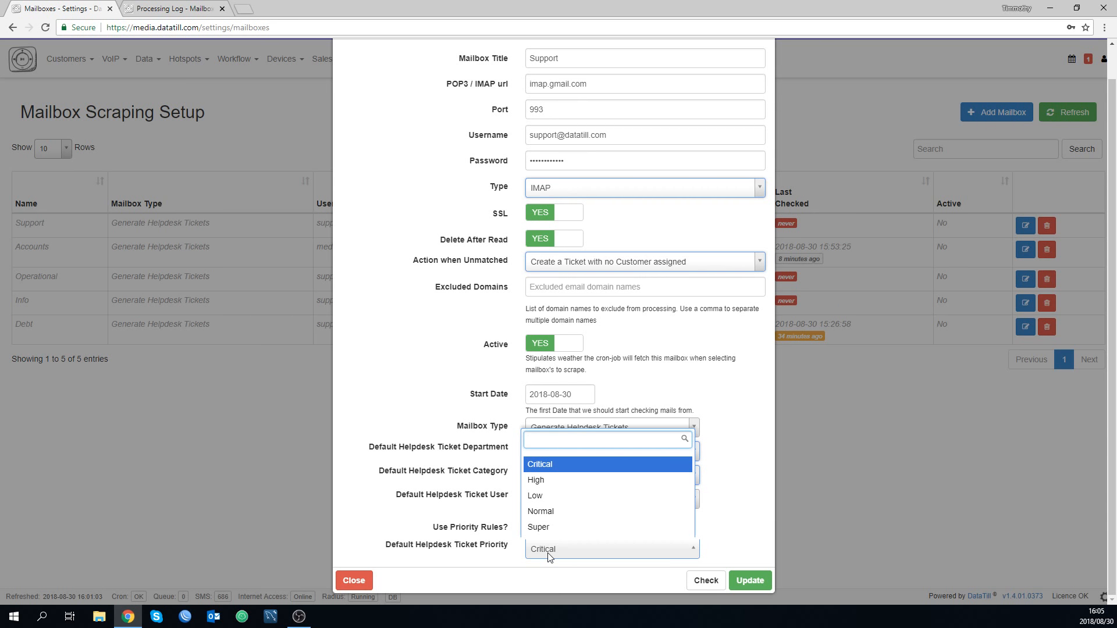
{"action": "left_click", "coordinate": [547, 553]}
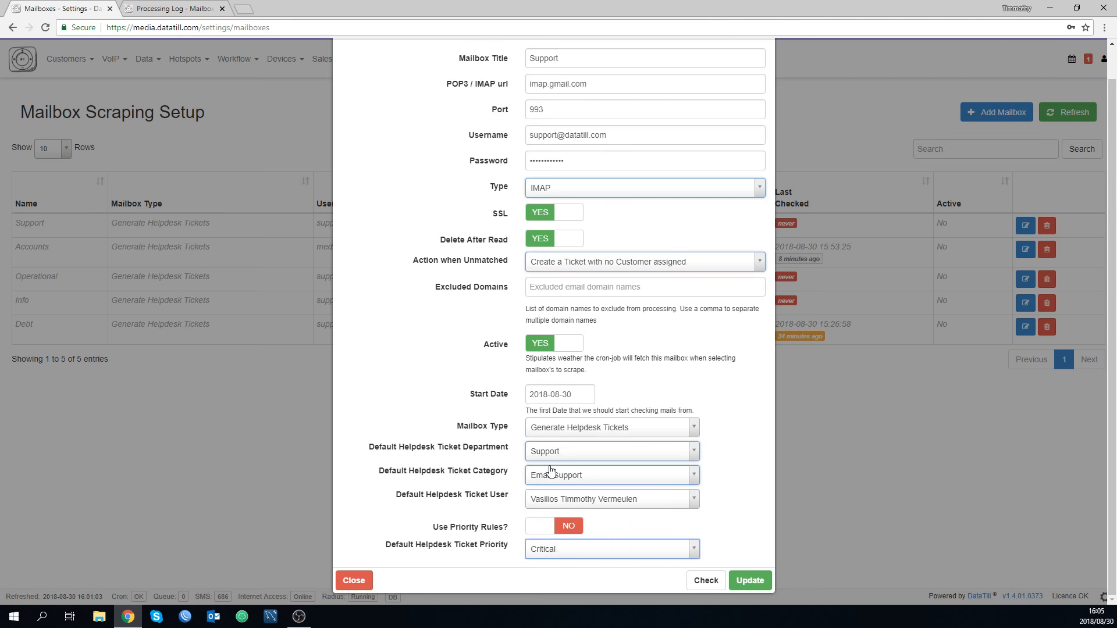
{"action": "scroll", "coordinate": [449, 490], "scroll_direction": "up", "scroll_amount": 1}
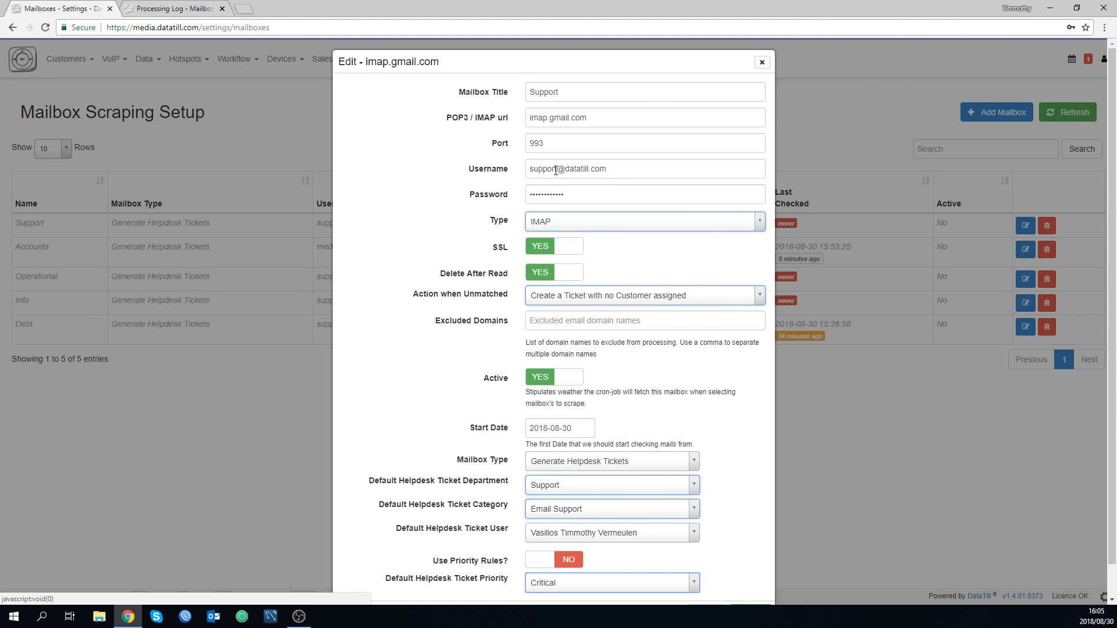
Set the Support mailbox to inactive and save its settings.
{"action": "left_click_drag", "start_coordinate": [549, 93], "coordinate": [498, 92]}
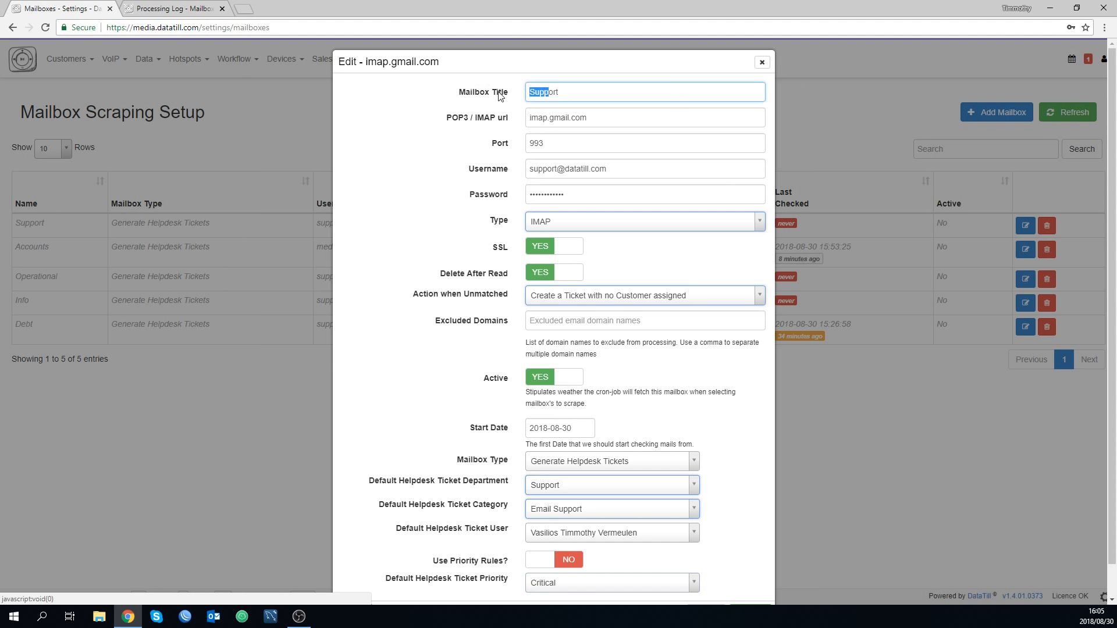
{"action": "left_click", "coordinate": [492, 89]}
{"action": "scroll", "coordinate": [466, 219], "scroll_direction": "down", "scroll_amount": 1}
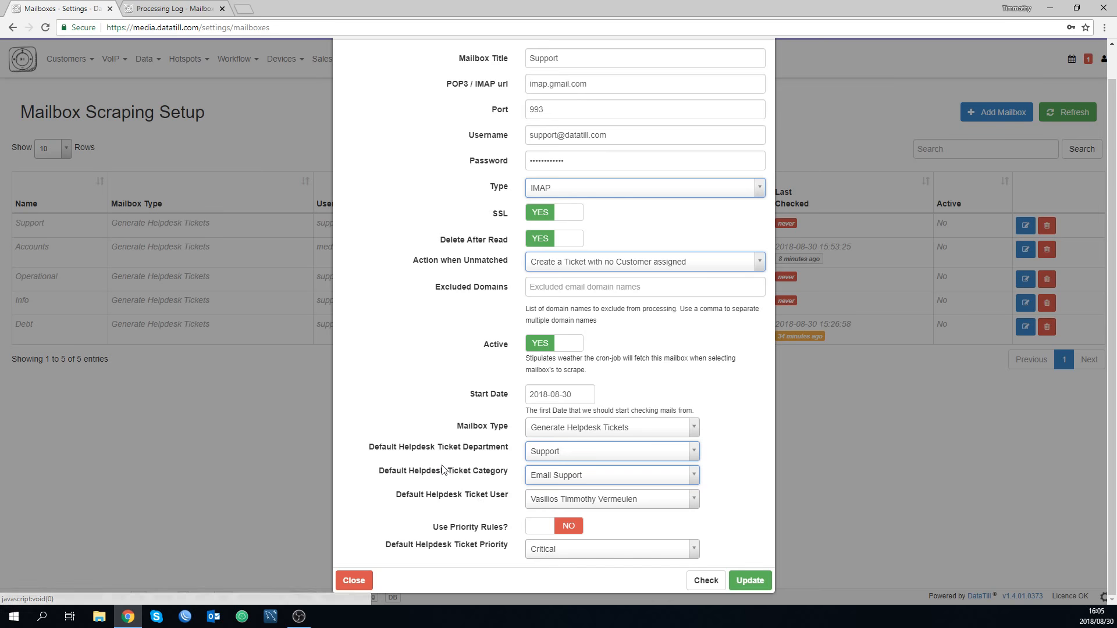
{"action": "scroll", "coordinate": [443, 469], "scroll_direction": "up", "scroll_amount": 1}
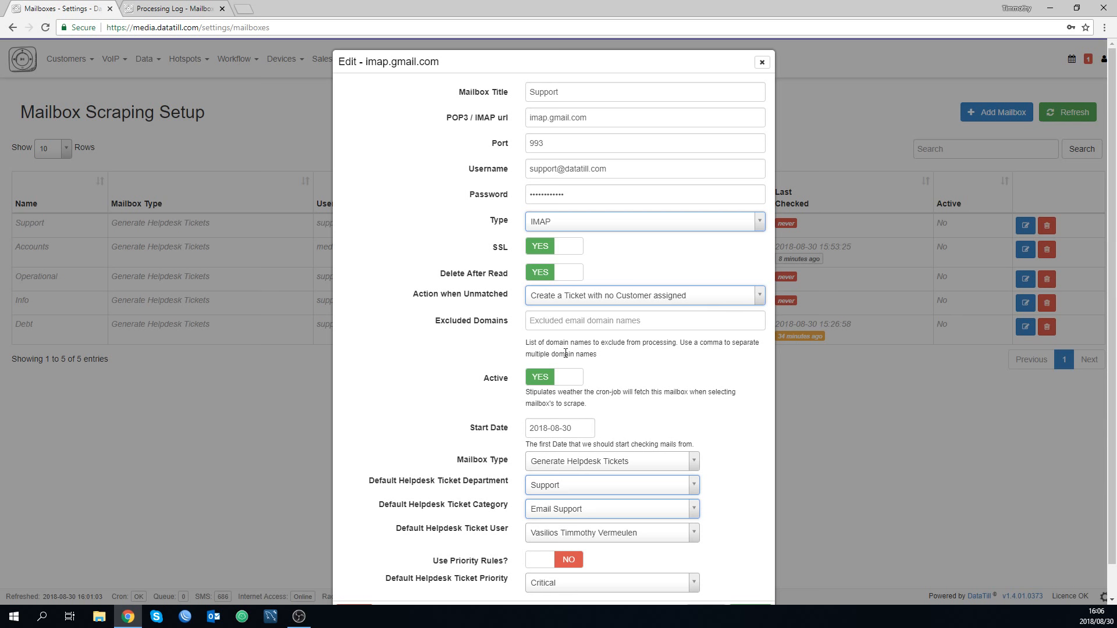
{"action": "left_click", "coordinate": [562, 382]}
{"action": "scroll", "coordinate": [710, 554], "scroll_direction": "down", "scroll_amount": 1}
{"action": "left_click", "coordinate": [750, 581]}
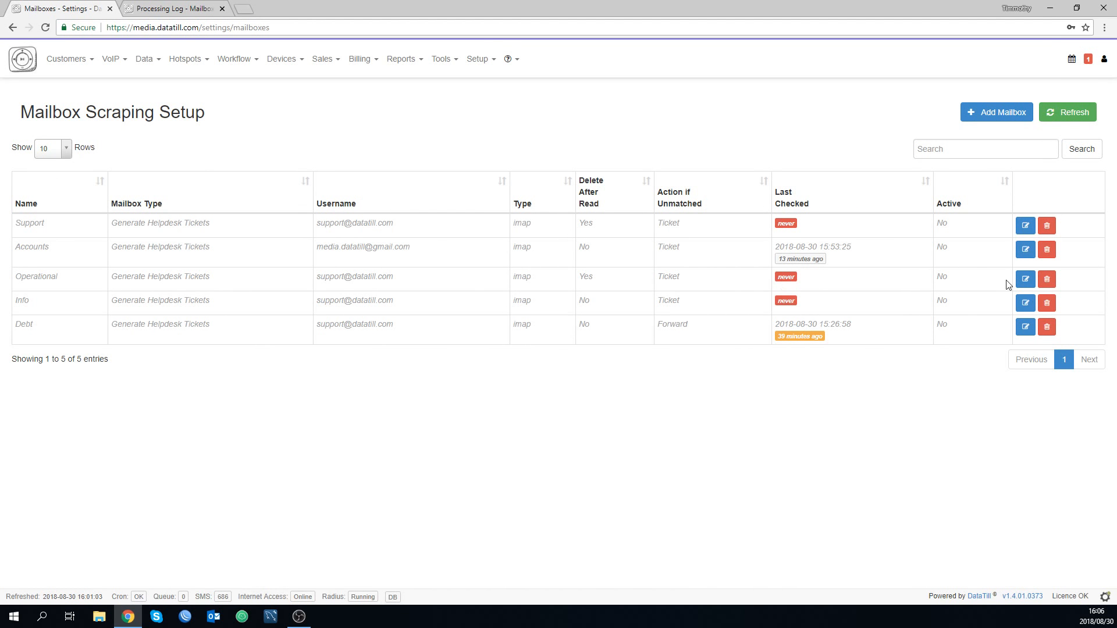
Open the Operational mailbox for editing and choose "Create a Ticket with no Customer assigned" as the action when unmatched.
{"action": "left_click", "coordinate": [1023, 279]}
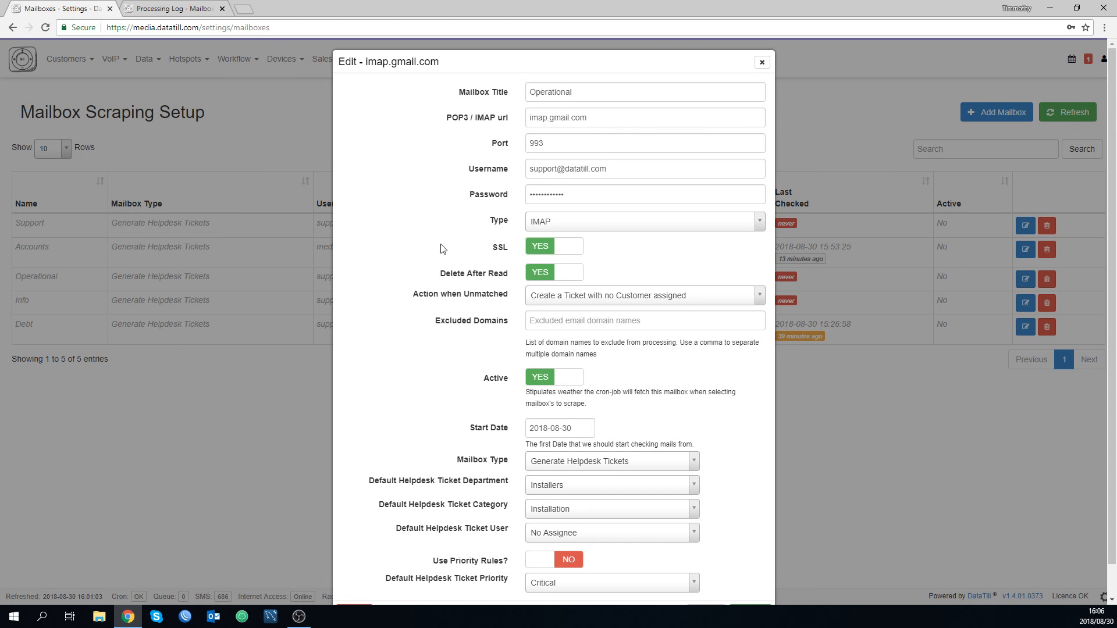
{"action": "scroll", "coordinate": [440, 251], "scroll_direction": "down", "scroll_amount": 1}
{"action": "scroll", "coordinate": [440, 249], "scroll_direction": "up", "scroll_amount": 1}
{"action": "scroll", "coordinate": [624, 271], "scroll_direction": "down", "scroll_amount": 1}
{"action": "left_click", "coordinate": [624, 271]}
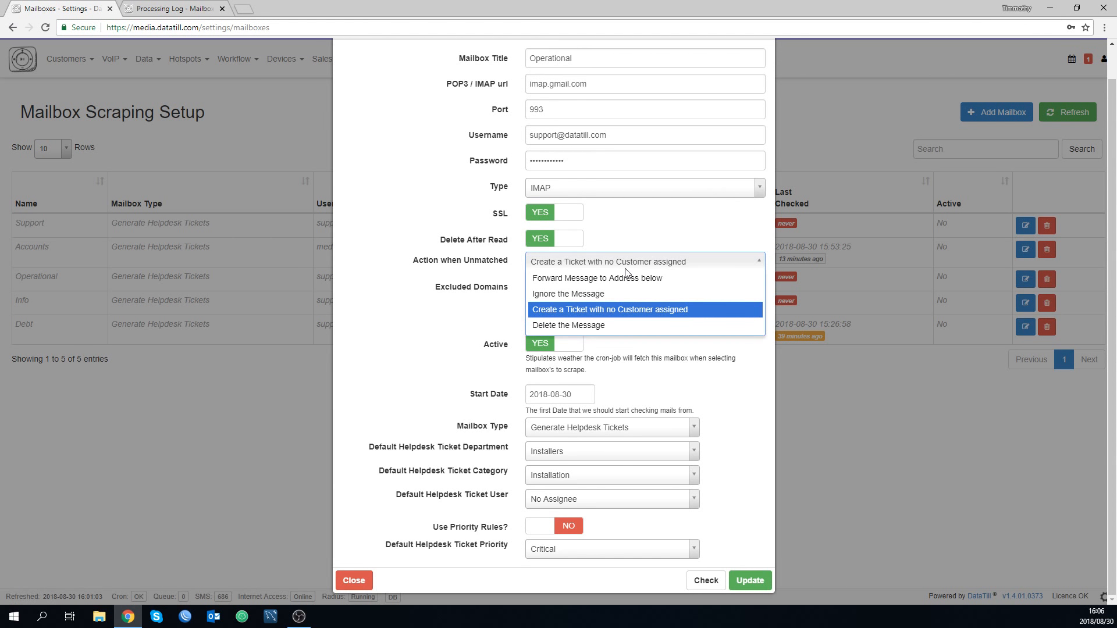
{"action": "left_click", "coordinate": [627, 310]}
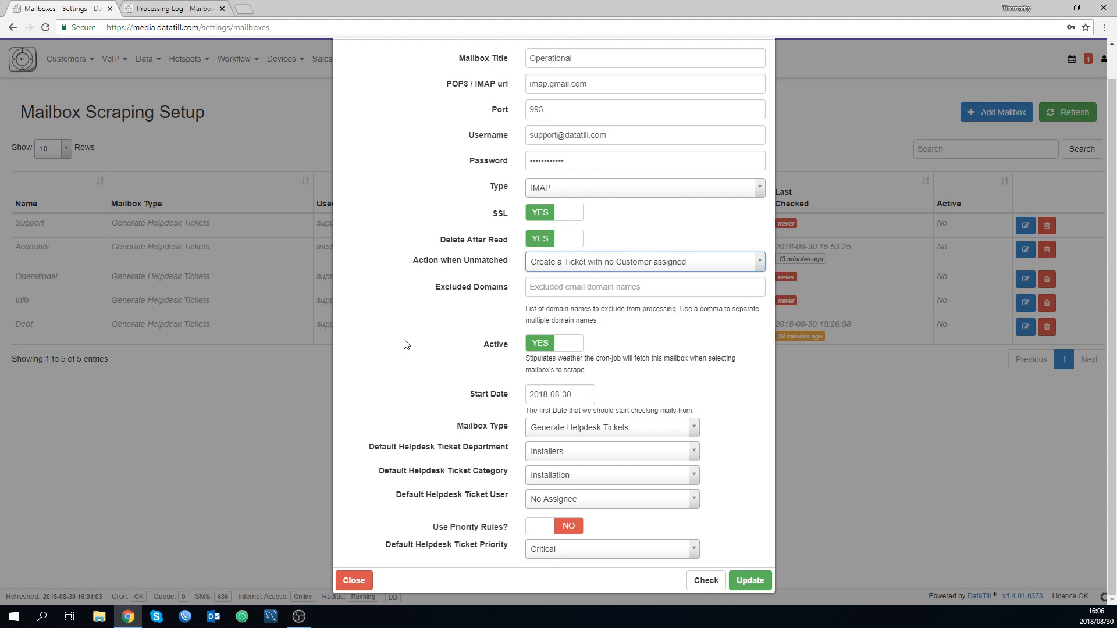
Set the default helpdesk ticket department to Accounts, the category to Account Enquiry and the user to the second named staff member.
{"action": "left_click", "coordinate": [599, 458]}
{"action": "left_click", "coordinate": [591, 467]}
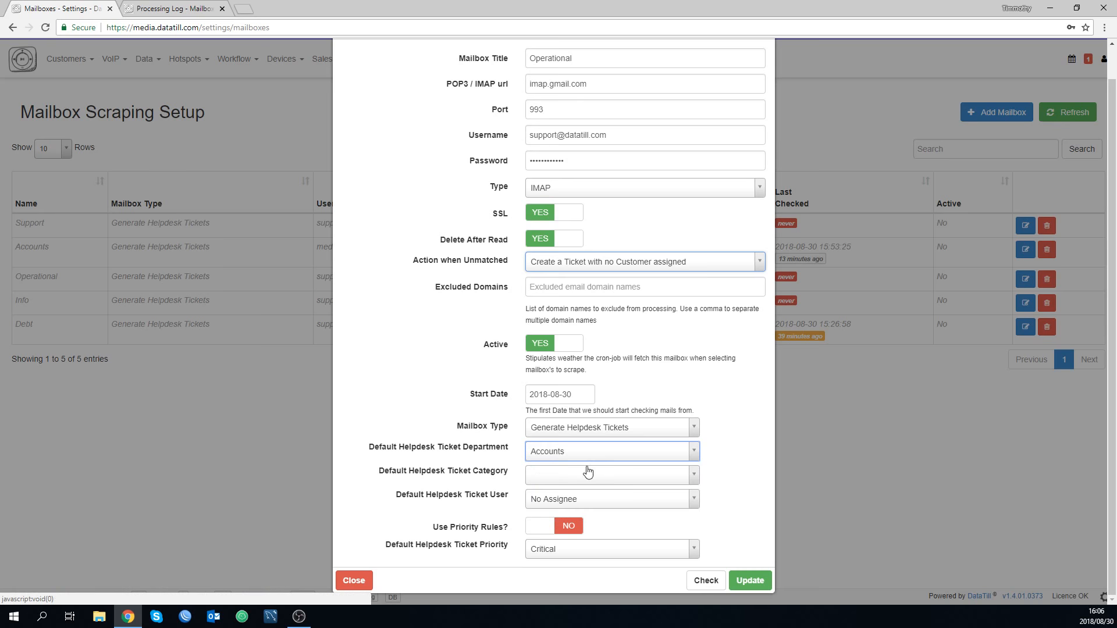
{"action": "left_click", "coordinate": [588, 472]}
{"action": "left_click", "coordinate": [573, 515]}
{"action": "left_click", "coordinate": [563, 500]}
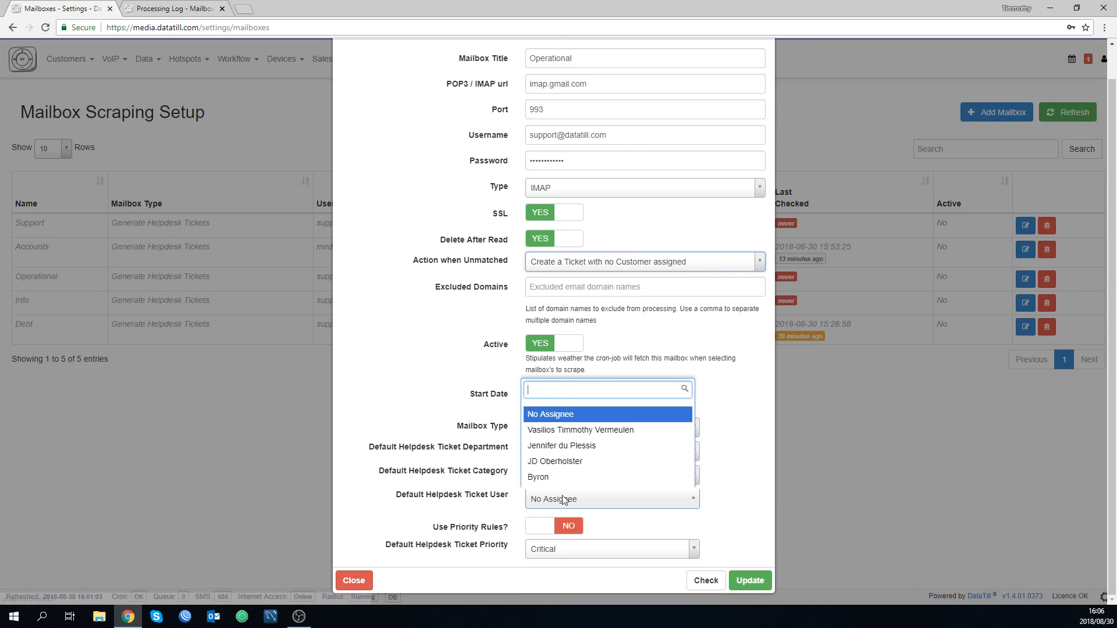
{"action": "left_click", "coordinate": [582, 447]}
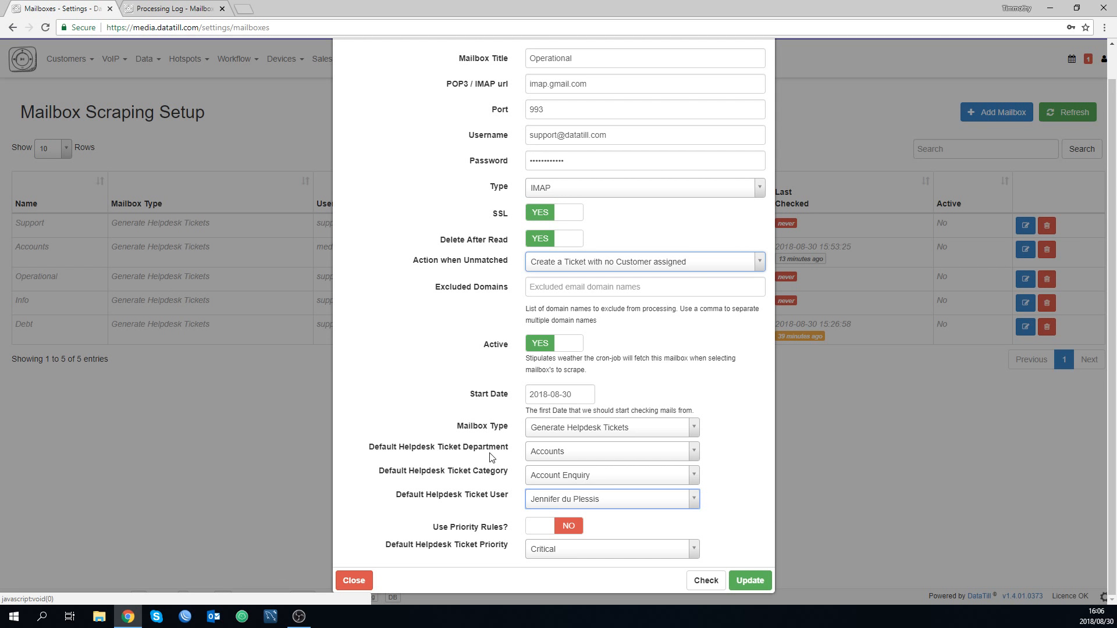
Set the Operational mailbox to inactive and save its settings.
{"action": "double_click", "coordinate": [554, 136]}
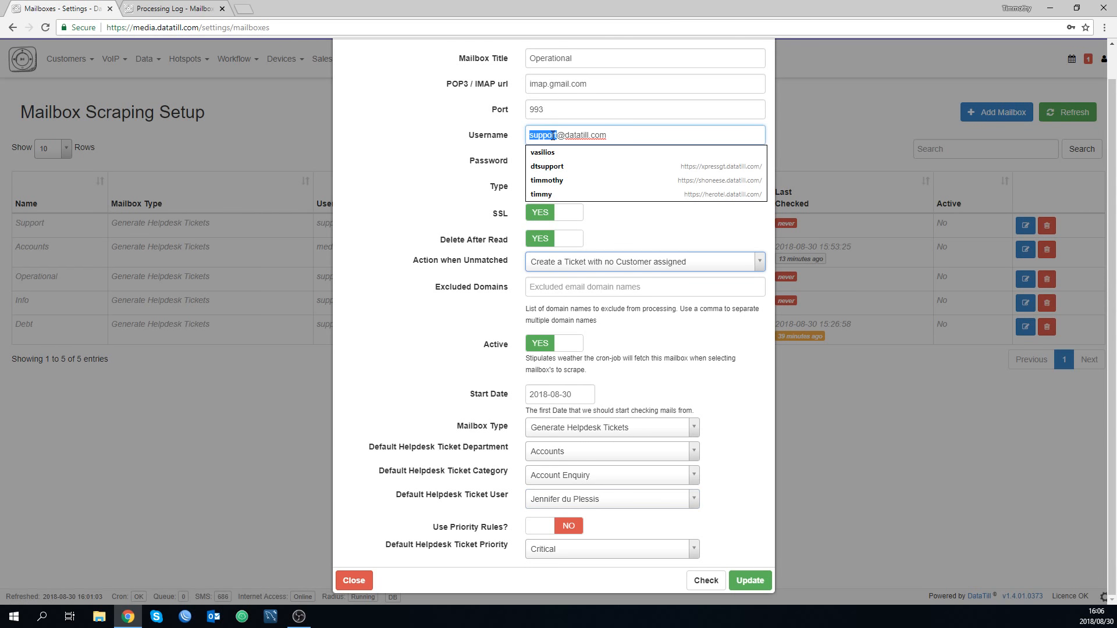
{"action": "left_click", "coordinate": [565, 136]}
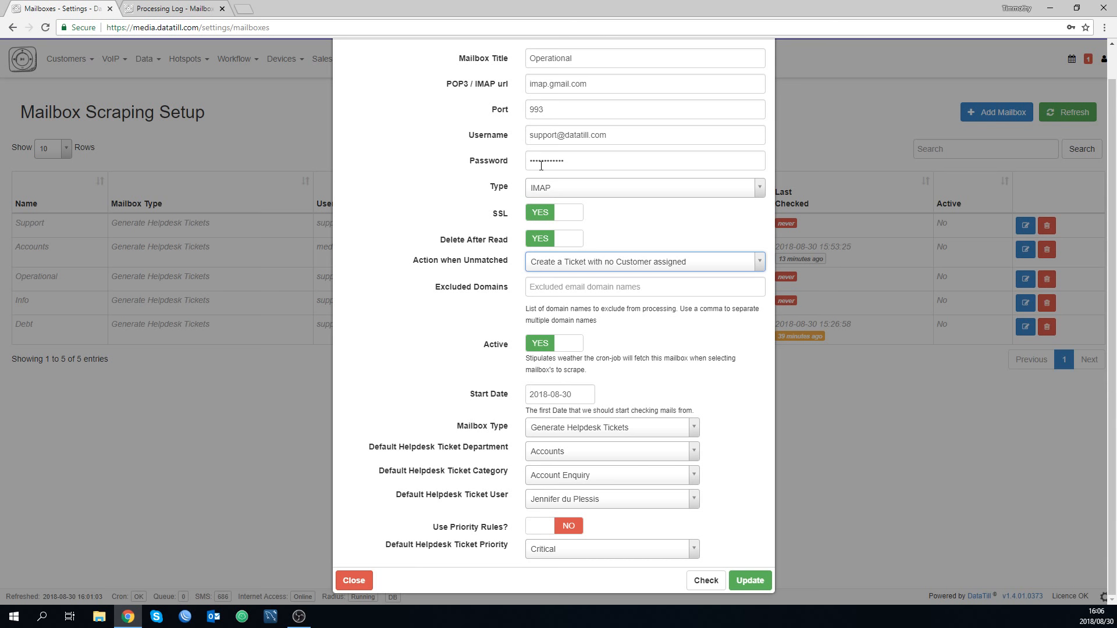
{"action": "left_click", "coordinate": [540, 349]}
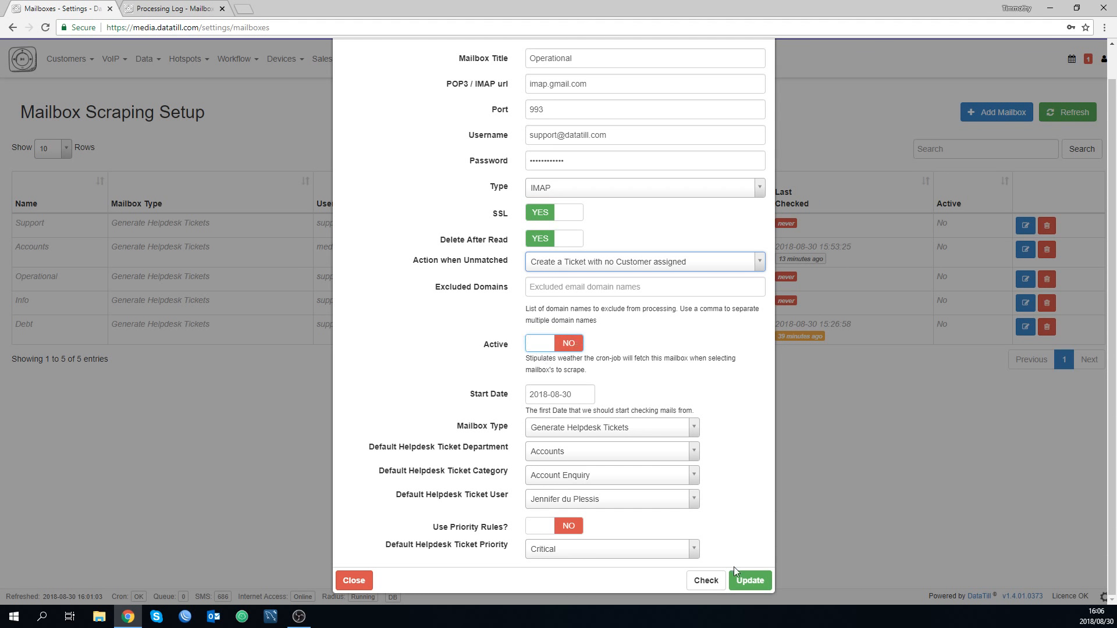
{"action": "left_click", "coordinate": [749, 580]}
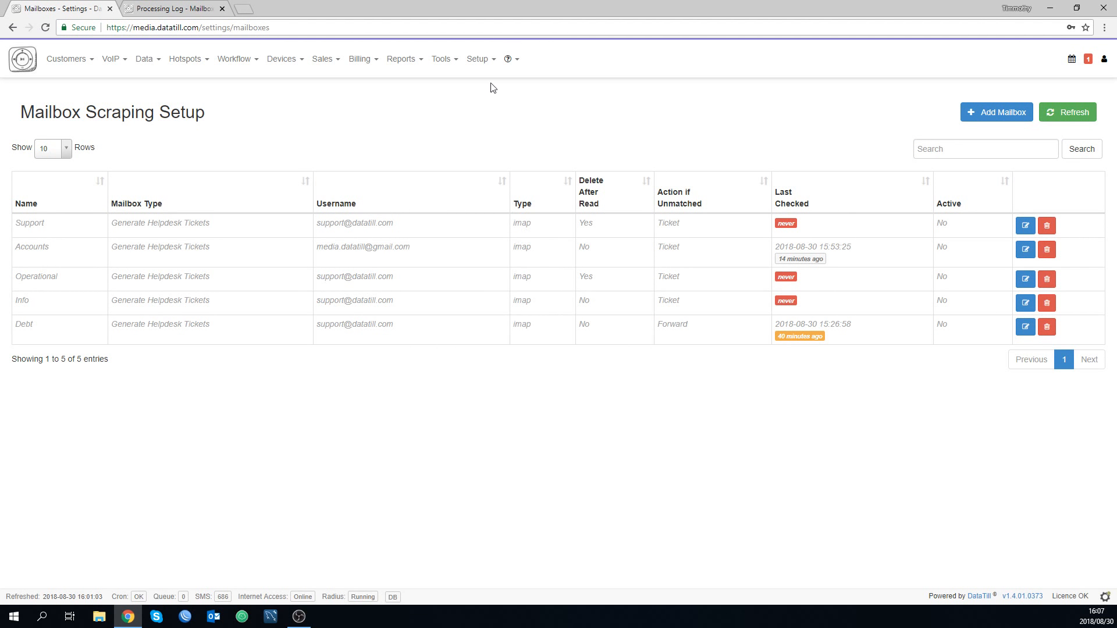
Open the Mailbox Scraping Rules settings in a new browser tab and switch to that tab.
{"action": "left_click", "coordinate": [480, 68]}
{"action": "mouse_move", "coordinate": [481, 82]}
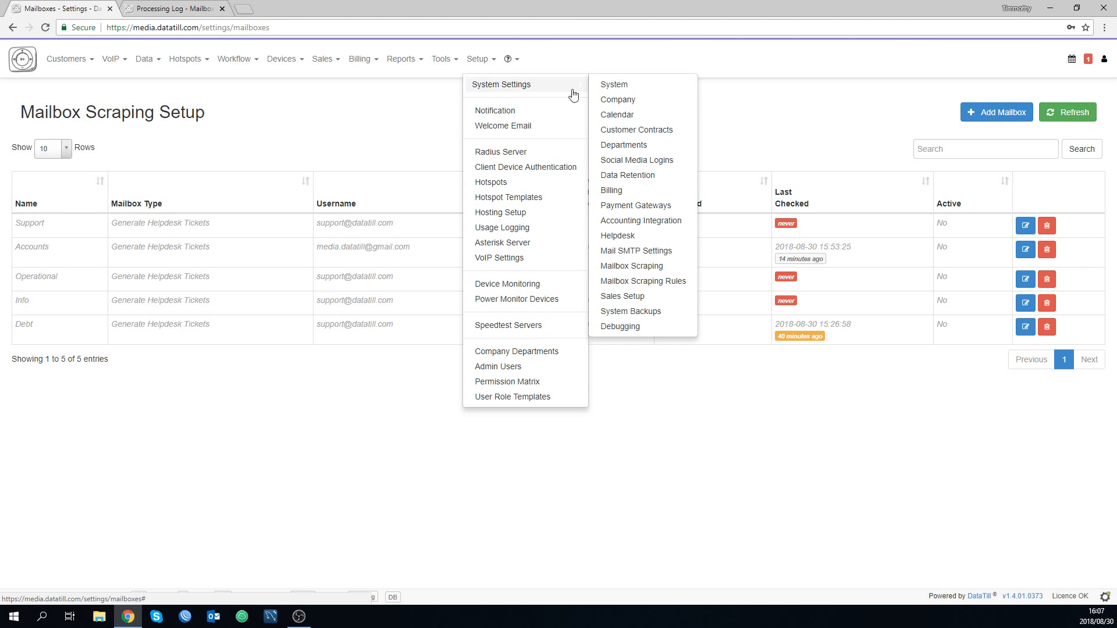
{"action": "right_click", "coordinate": [626, 283]}
{"action": "left_click", "coordinate": [646, 290]}
{"action": "key", "text": "ctrl+Tab"}
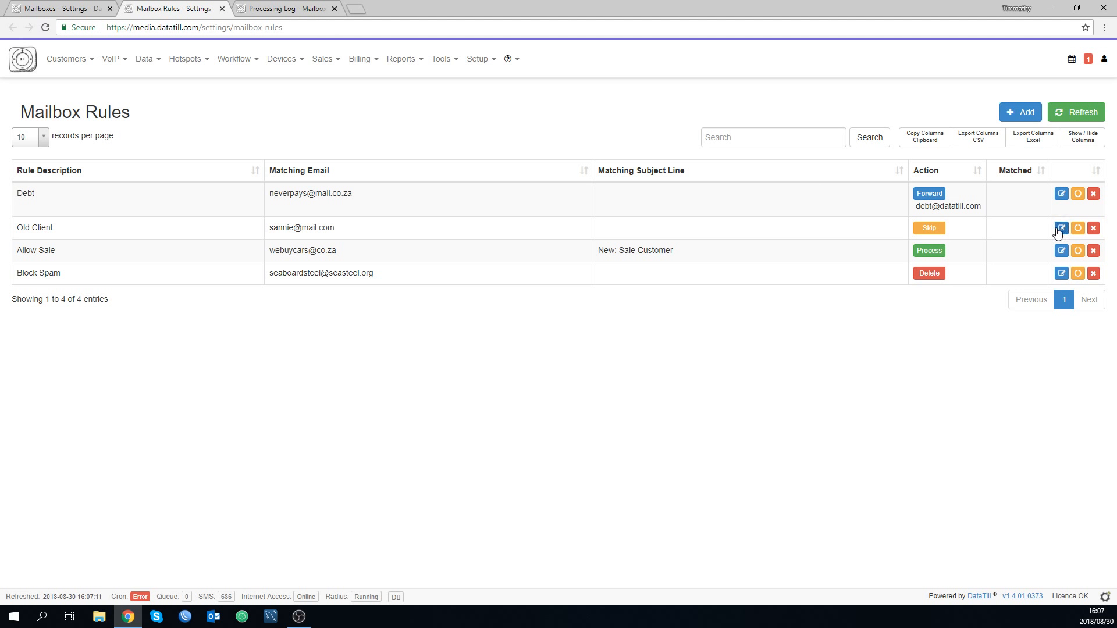
{"action": "left_click", "coordinate": [1081, 229]}
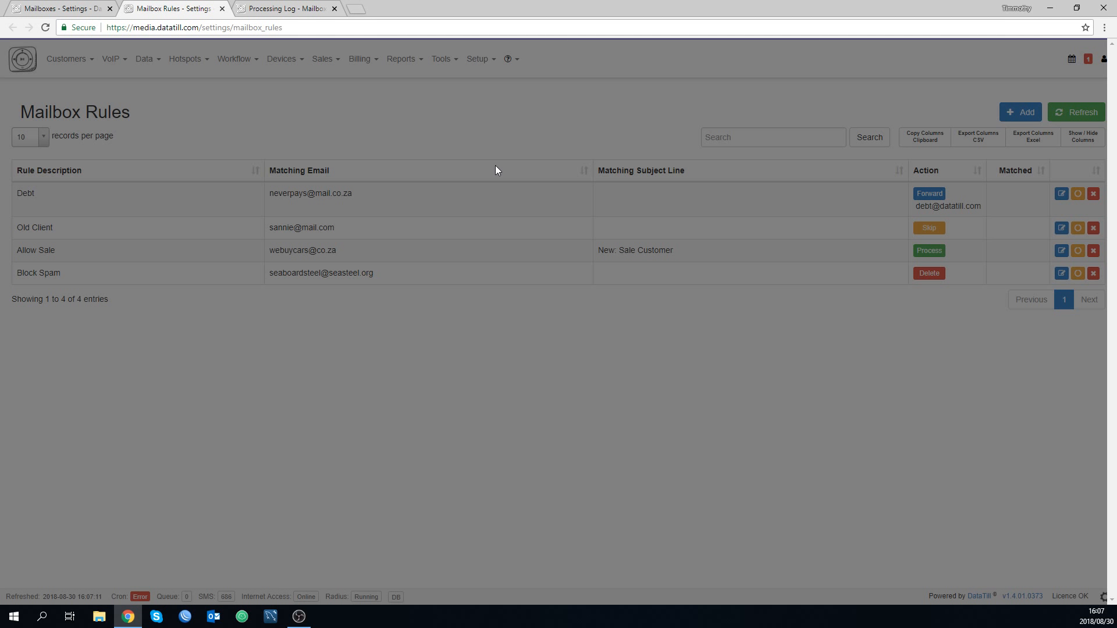
{"action": "right_click", "coordinate": [170, 6]}
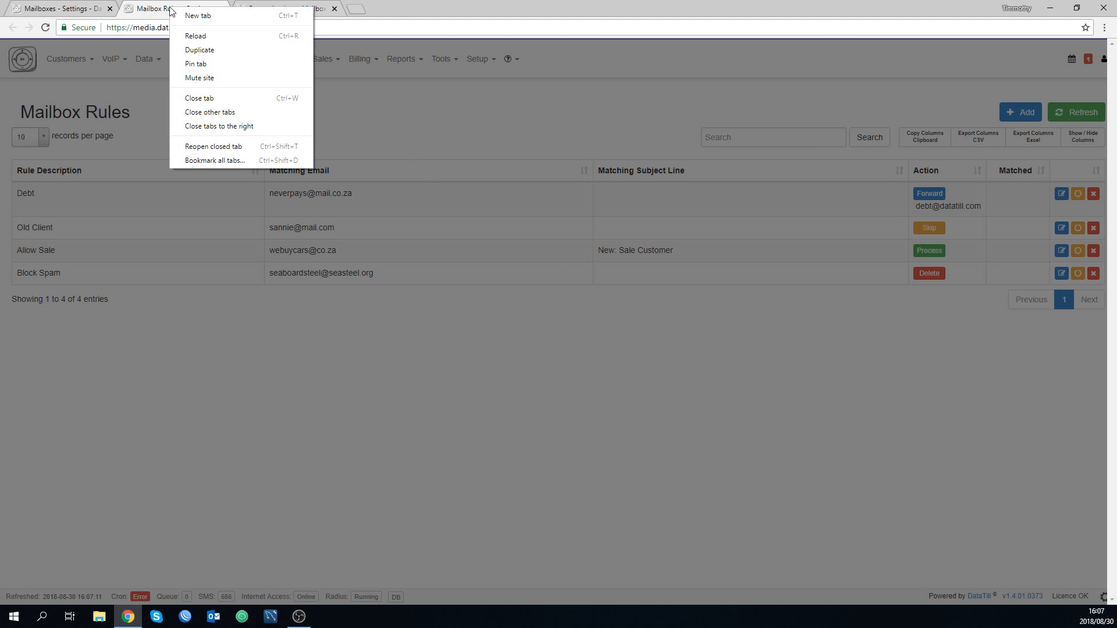
{"action": "left_click", "coordinate": [138, 78]}
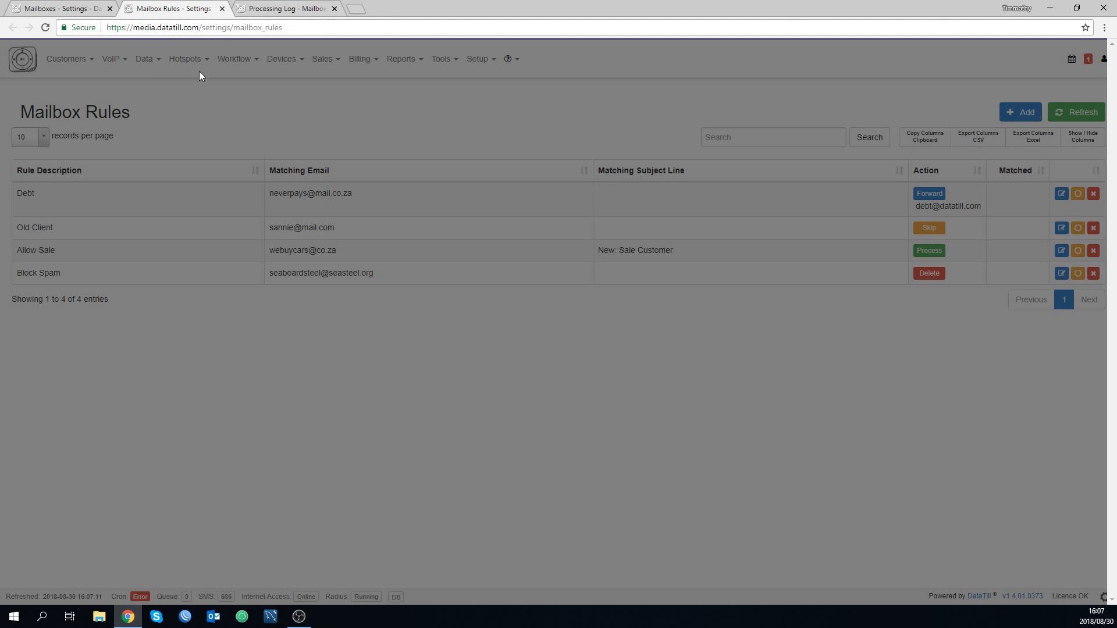
{"action": "left_click", "coordinate": [48, 27]}
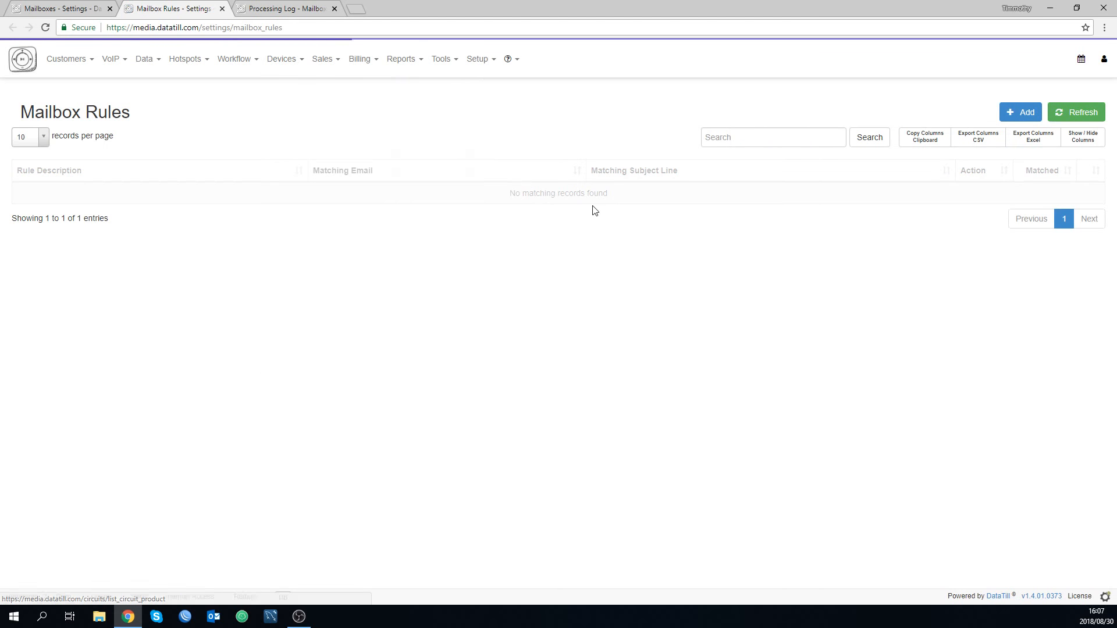
Open the Old Client rule, examine its name, matching email address and action, and close it without saving.
{"action": "left_click", "coordinate": [1061, 228]}
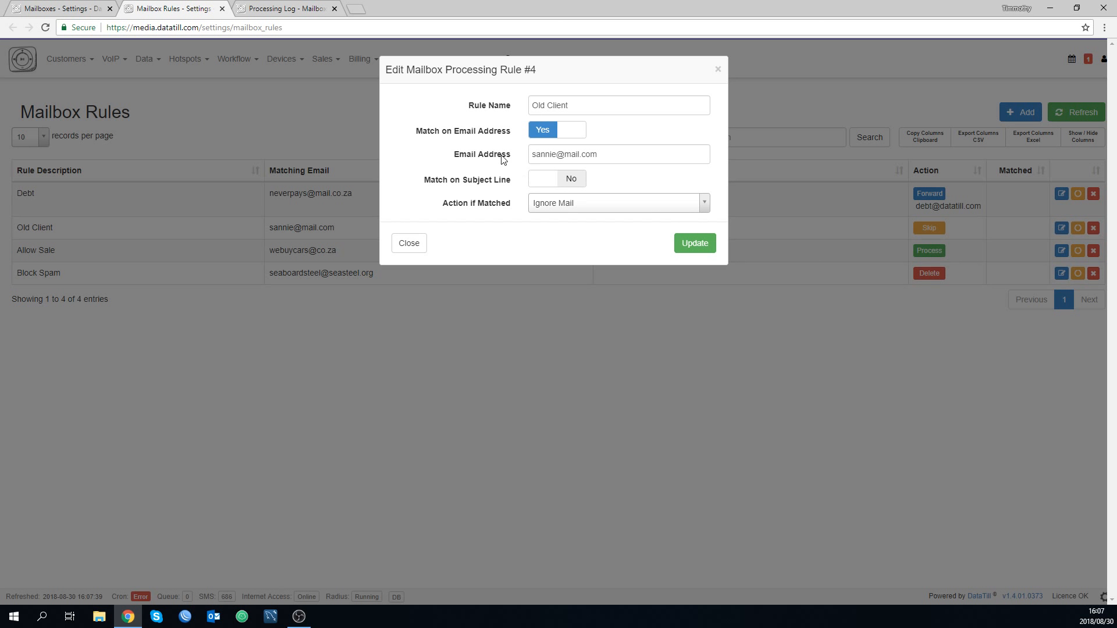
{"action": "double_click", "coordinate": [564, 107]}
{"action": "left_click", "coordinate": [576, 105]}
{"action": "left_click", "coordinate": [501, 110]}
{"action": "left_click", "coordinate": [573, 154]}
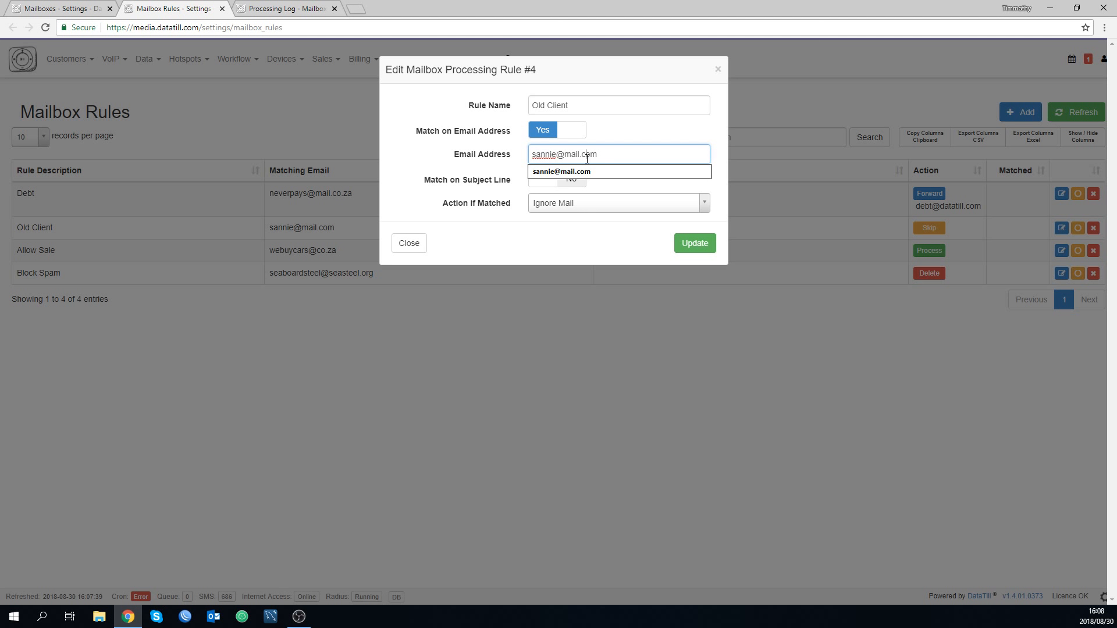
{"action": "left_click", "coordinate": [471, 193]}
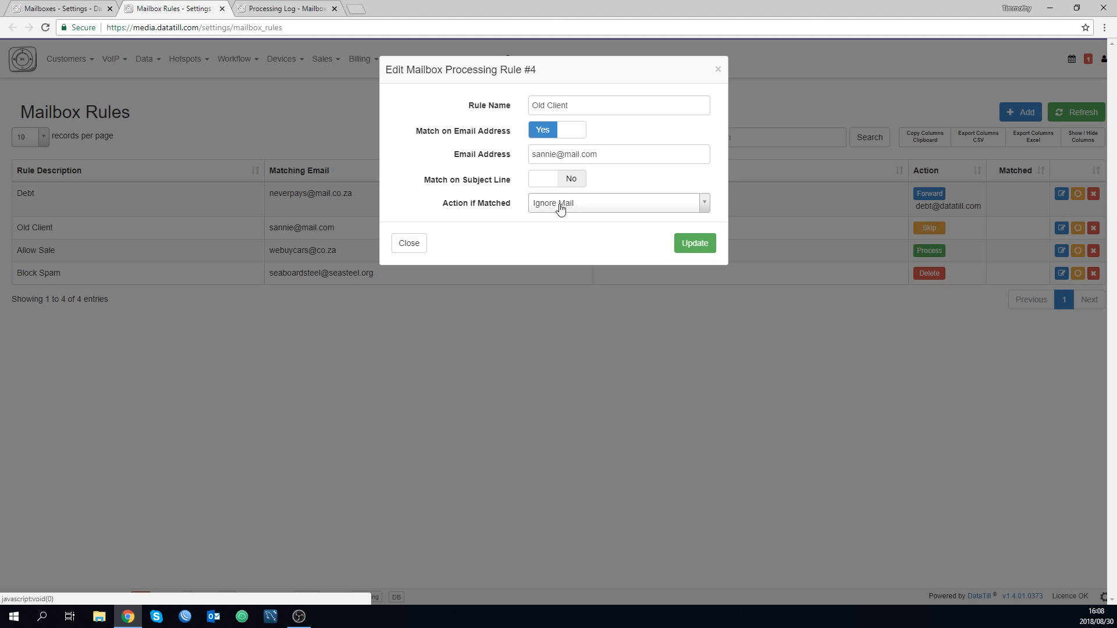
{"action": "left_click", "coordinate": [410, 243]}
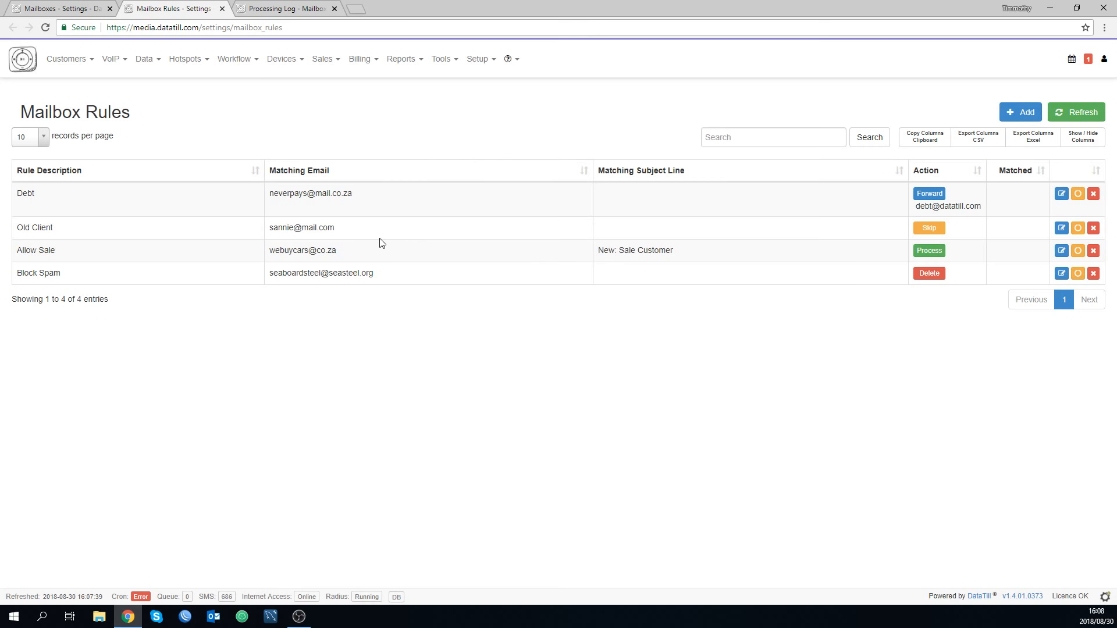
Open the Allow Sale rule and examine its email address, subject line and action if matched.
{"action": "left_click", "coordinate": [1062, 254]}
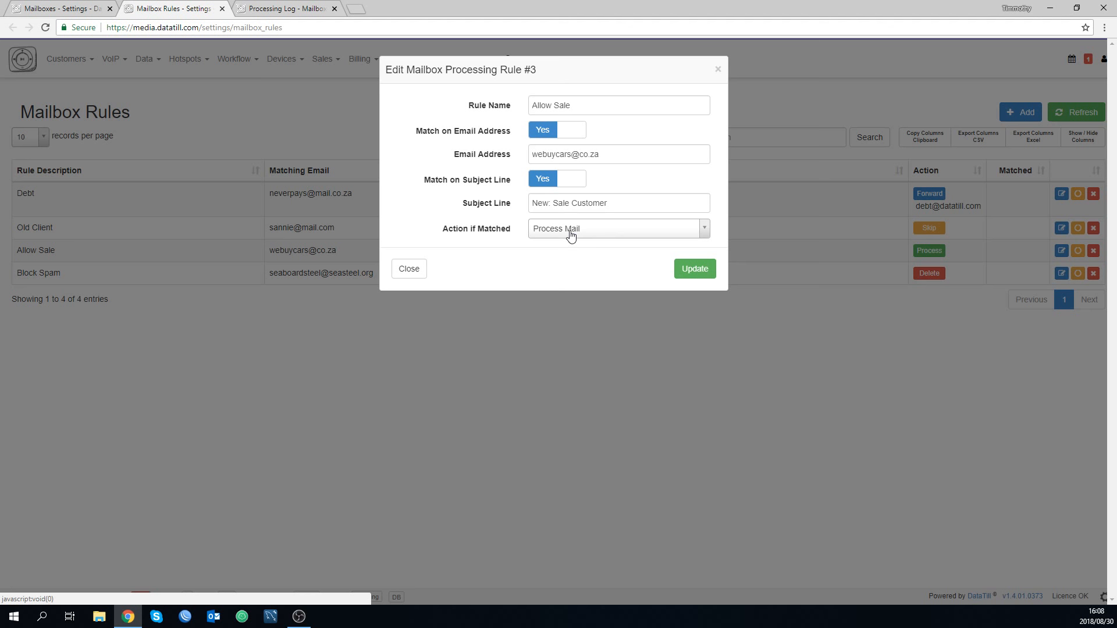
{"action": "left_click_drag", "start_coordinate": [601, 155], "coordinate": [501, 159]}
{"action": "left_click", "coordinate": [537, 155]}
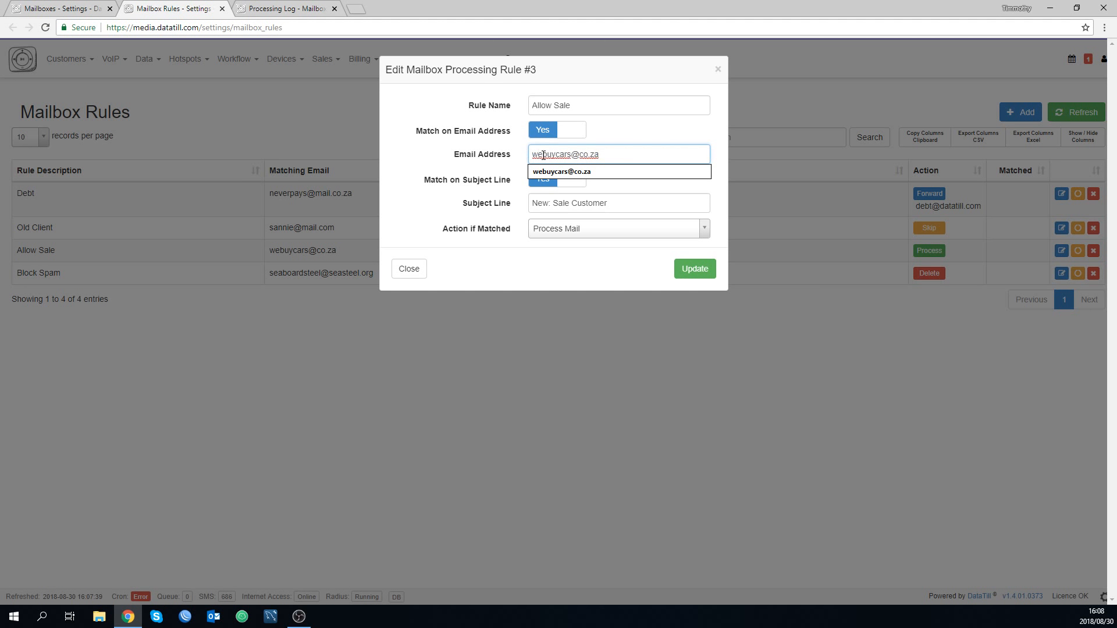
{"action": "left_click", "coordinate": [434, 130]}
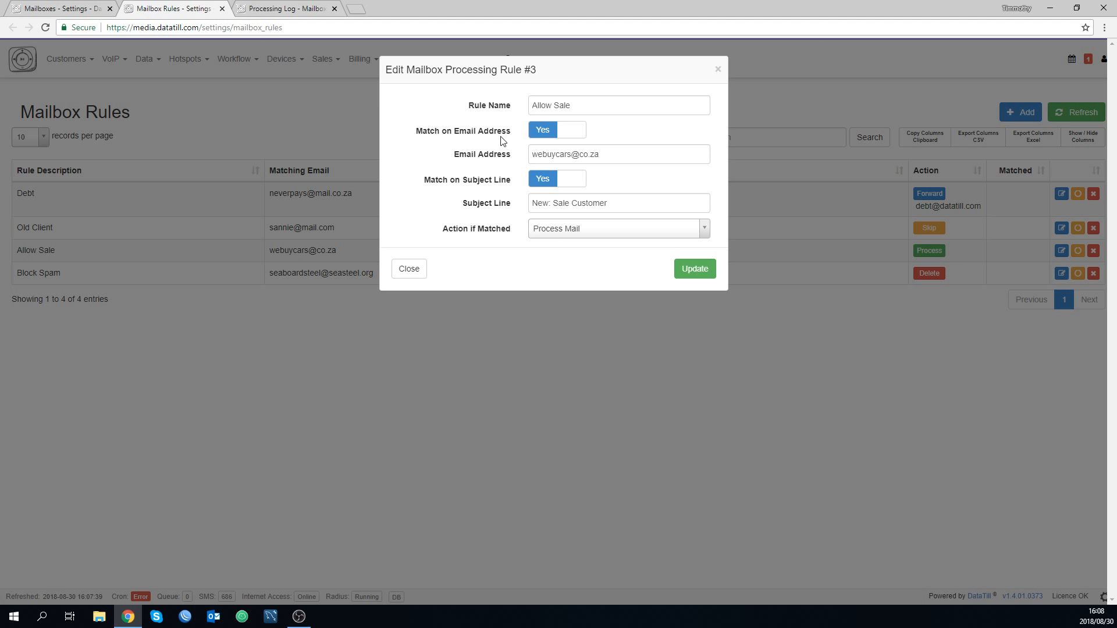
{"action": "double_click", "coordinate": [476, 203]}
{"action": "left_click", "coordinate": [538, 203]}
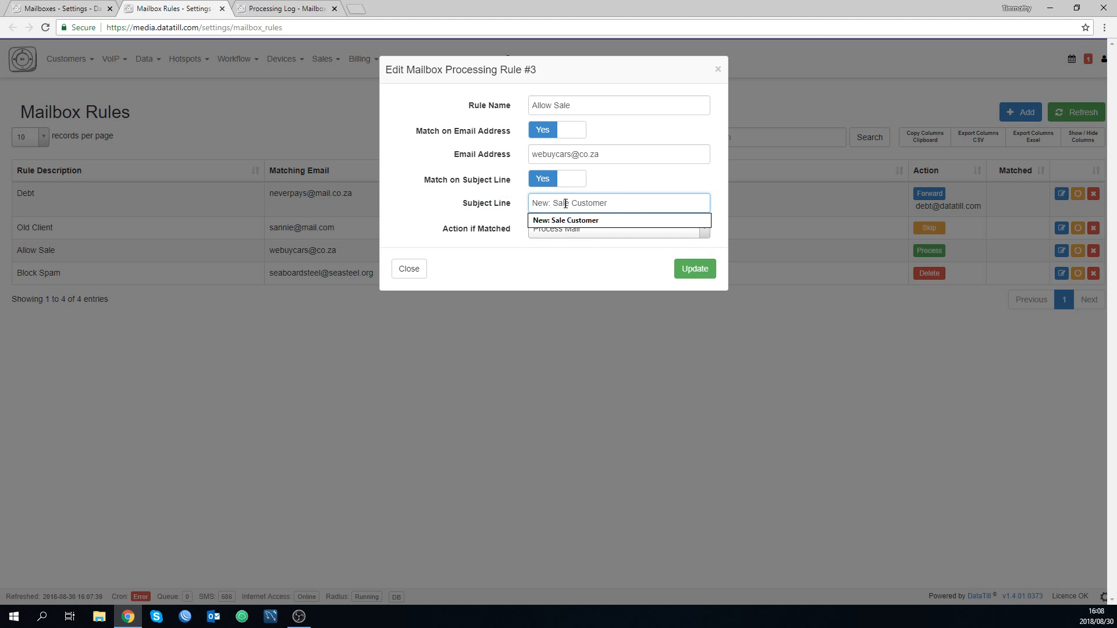
{"action": "left_click", "coordinate": [529, 257]}
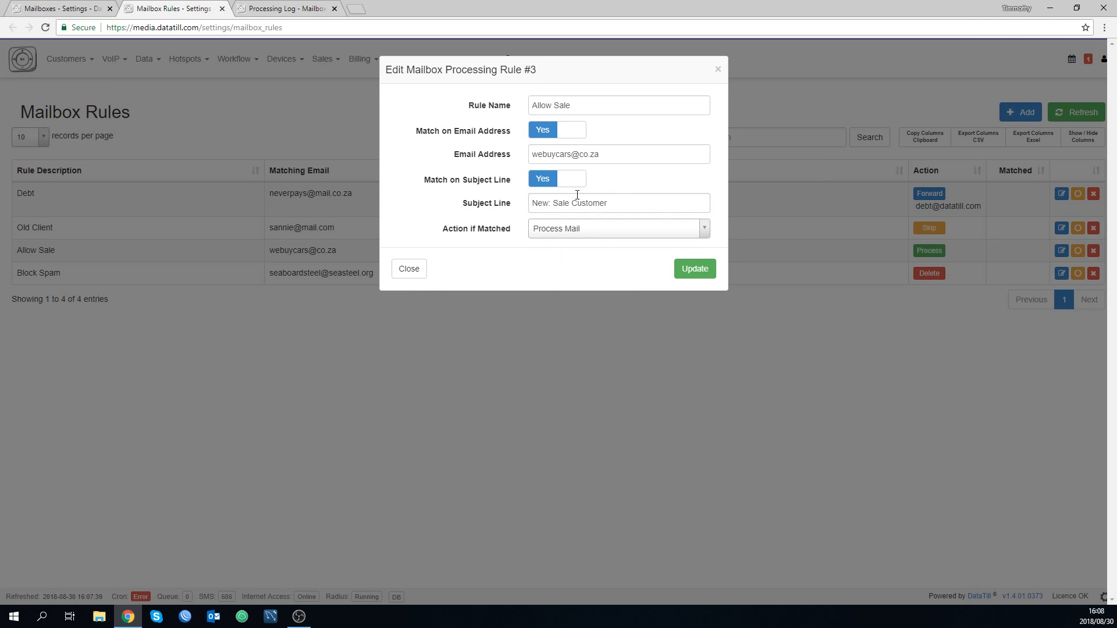
Copy the Allow Sale rule's email address and paste it as the matching email address of a new mailbox processing rule.
{"action": "left_click_drag", "start_coordinate": [605, 154], "coordinate": [492, 159]}
{"action": "key", "text": "ctrl+c"}
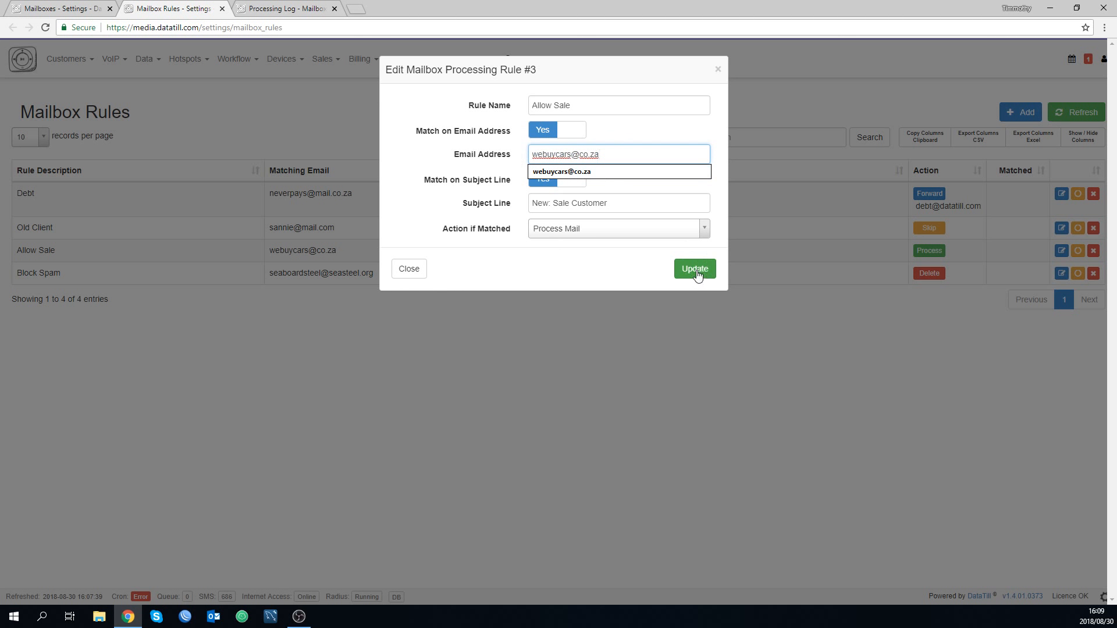
{"action": "left_click", "coordinate": [424, 267]}
{"action": "left_click", "coordinate": [1020, 112]}
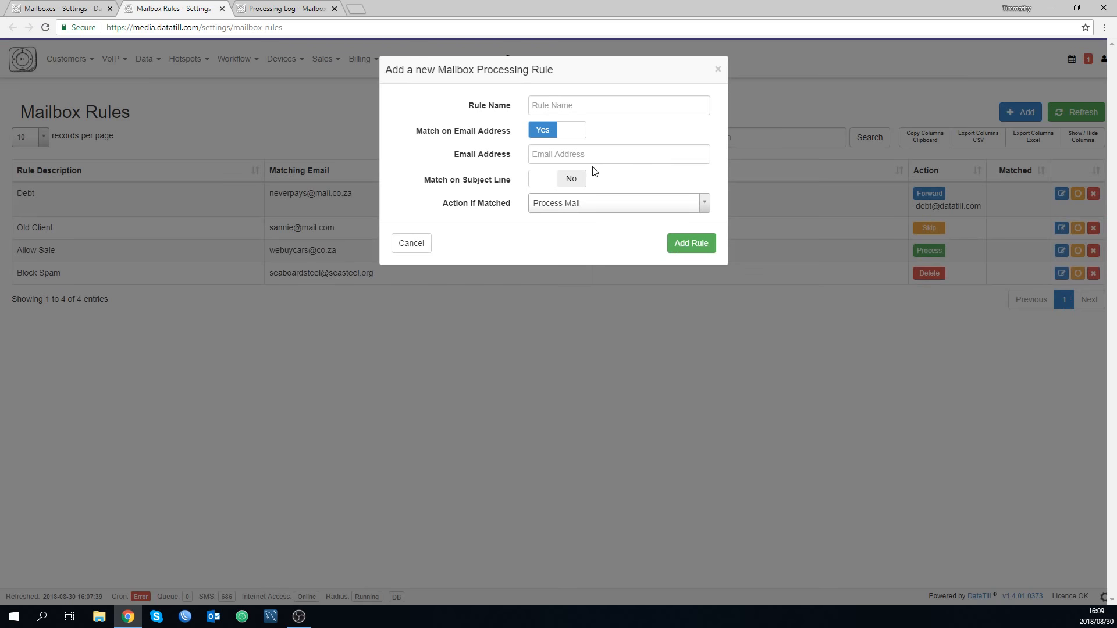
{"action": "left_click", "coordinate": [571, 153]}
{"action": "key", "text": "ctrl+v"}
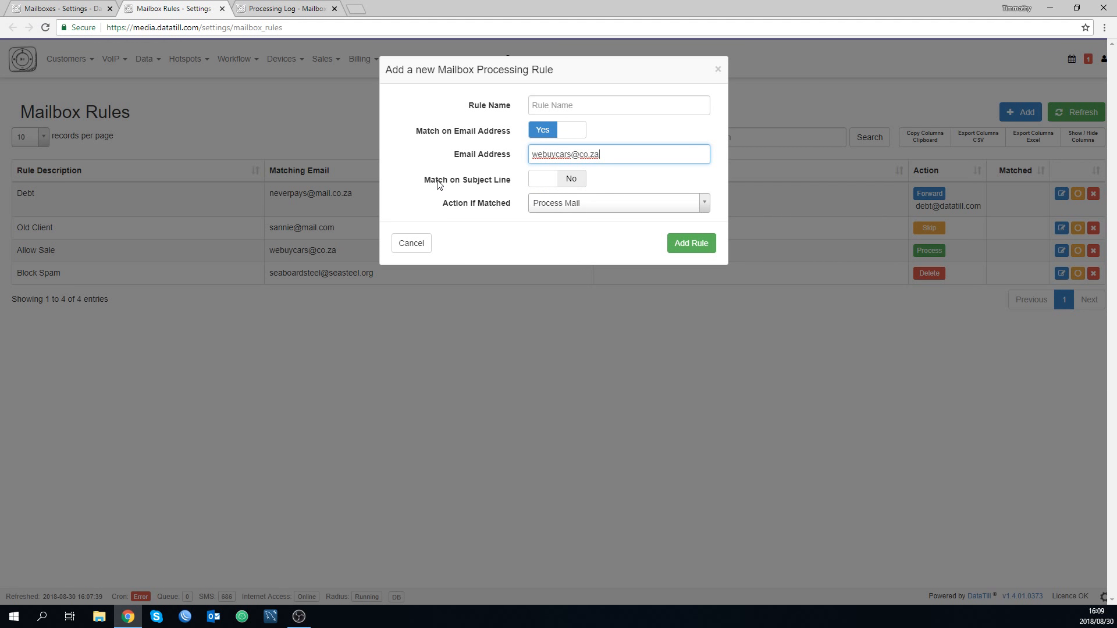
Set the new rule's action if matched to Delete Mail.
{"action": "left_click", "coordinate": [540, 207]}
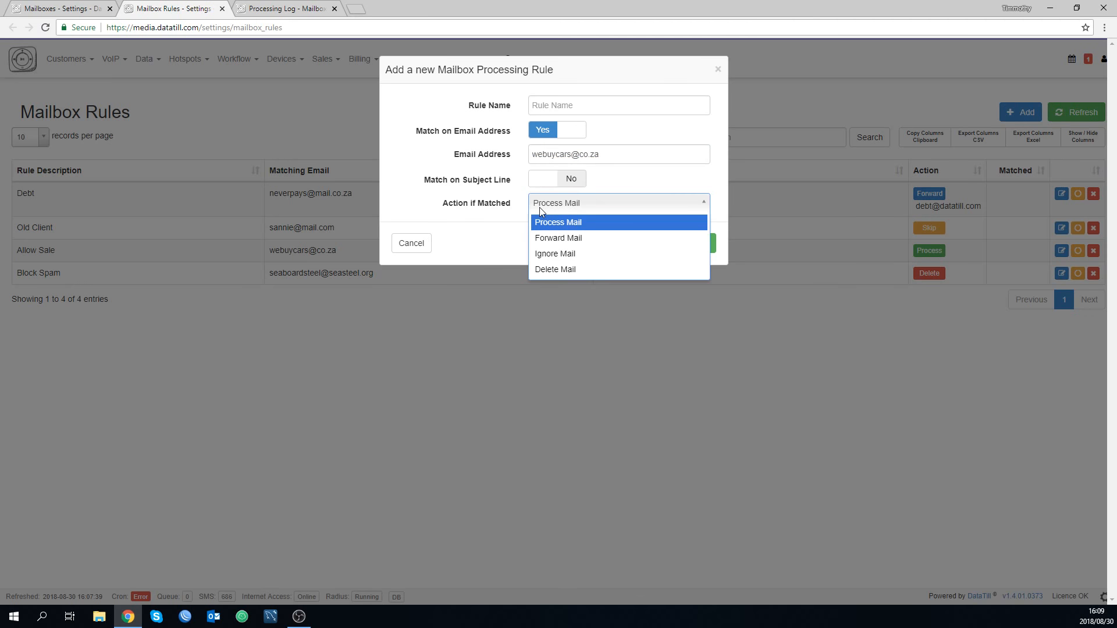
{"action": "left_click", "coordinate": [563, 260]}
{"action": "left_click", "coordinate": [576, 203]}
{"action": "left_click", "coordinate": [568, 269]}
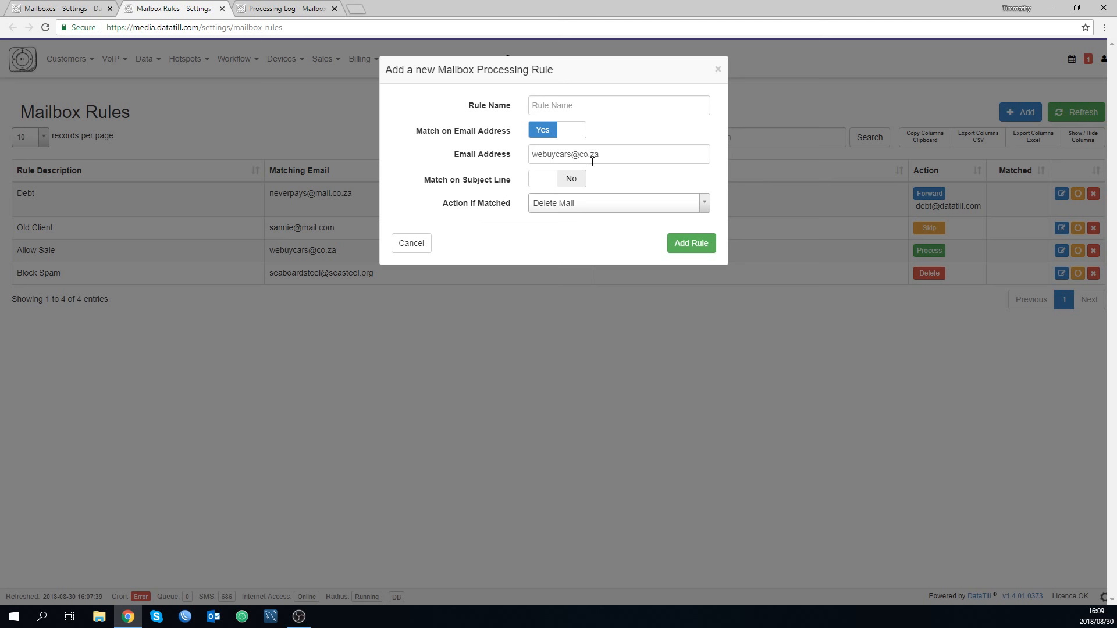
Name the new mailbox processing rule "delete" and add it to the rule list.
{"action": "left_click", "coordinate": [559, 106]}
{"action": "type", "text": "d"}
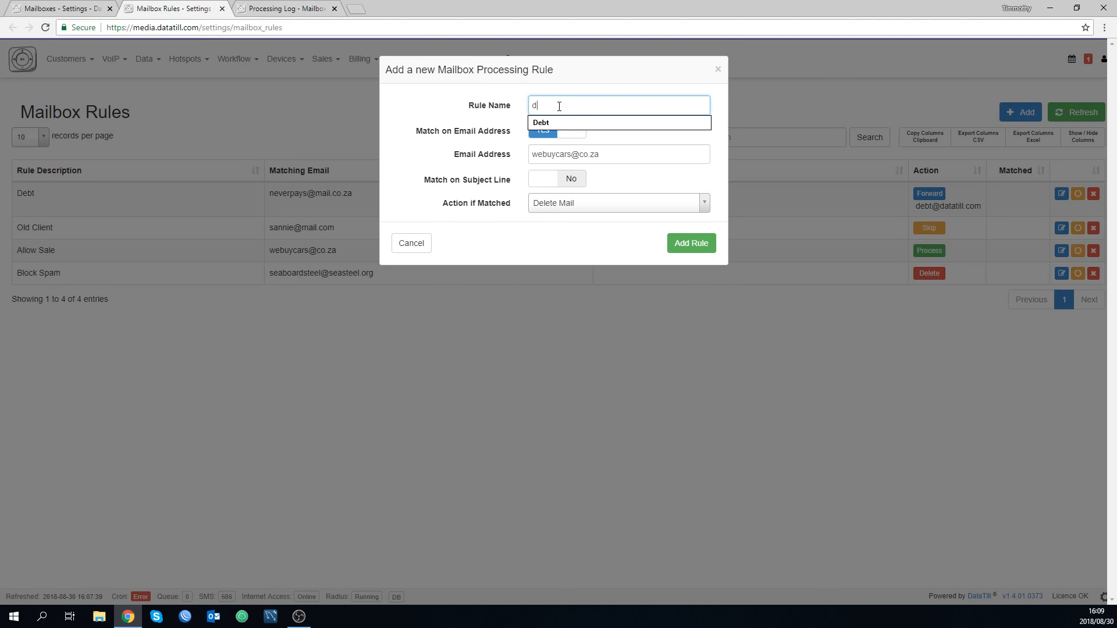
{"action": "type", "text": "e"}
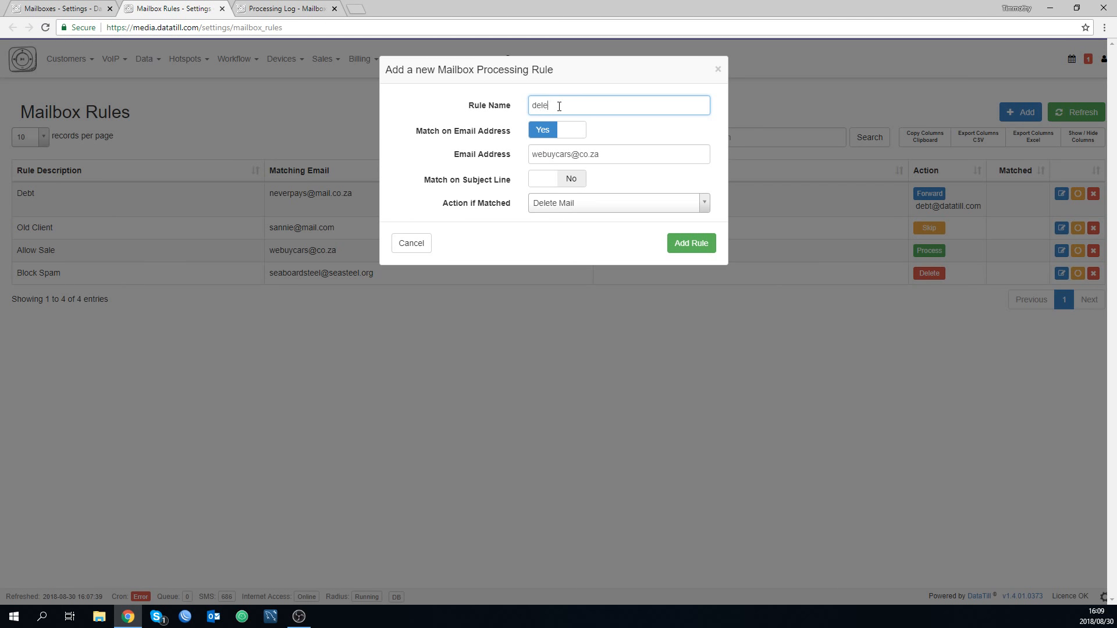
{"action": "type", "text": "ltte"}
{"action": "left_click", "coordinate": [701, 244]}
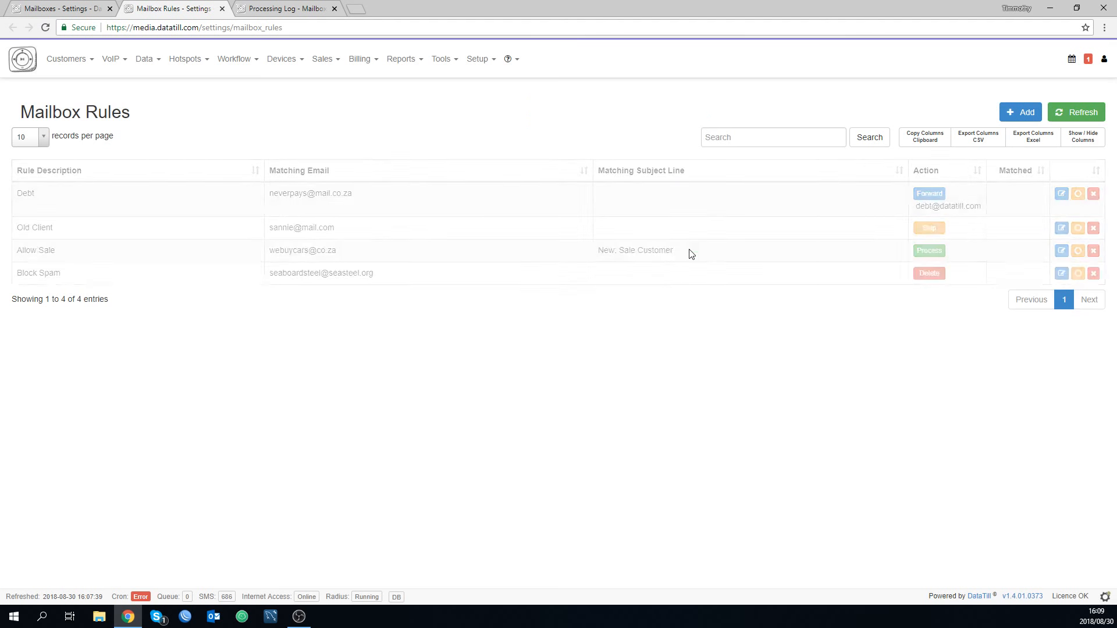
Compare the delete rule's matching email with the Allow Sale rule's email and subject line, and view the Allow Sale rule's settings.
{"action": "double_click", "coordinate": [333, 193]}
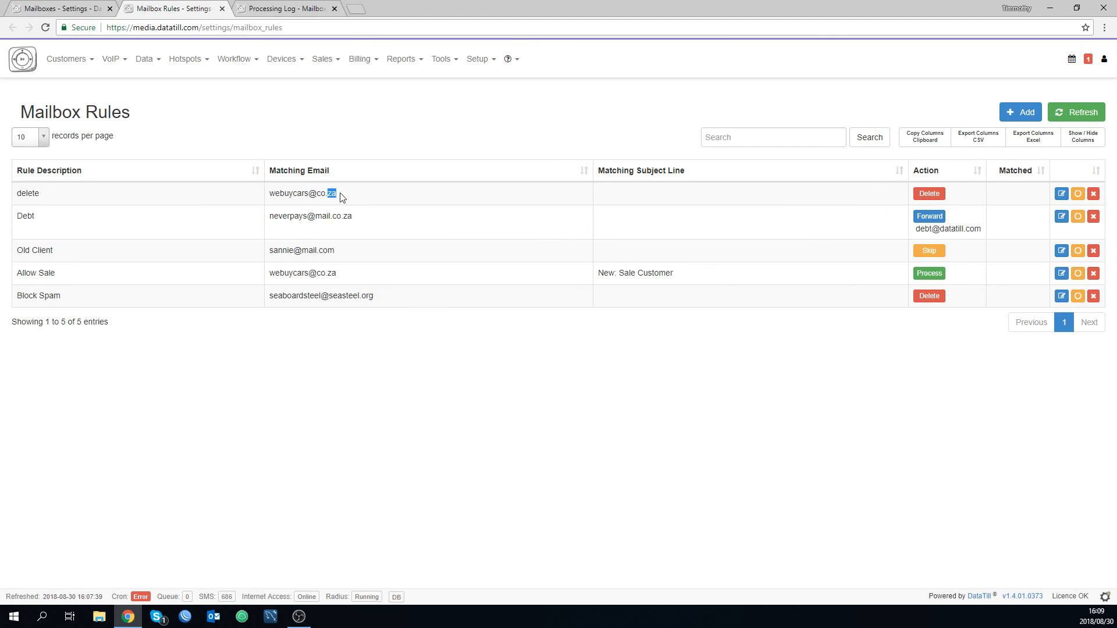
{"action": "left_click", "coordinate": [289, 193], "text": "shift"}
{"action": "double_click", "coordinate": [287, 273]}
{"action": "double_click", "coordinate": [655, 273]}
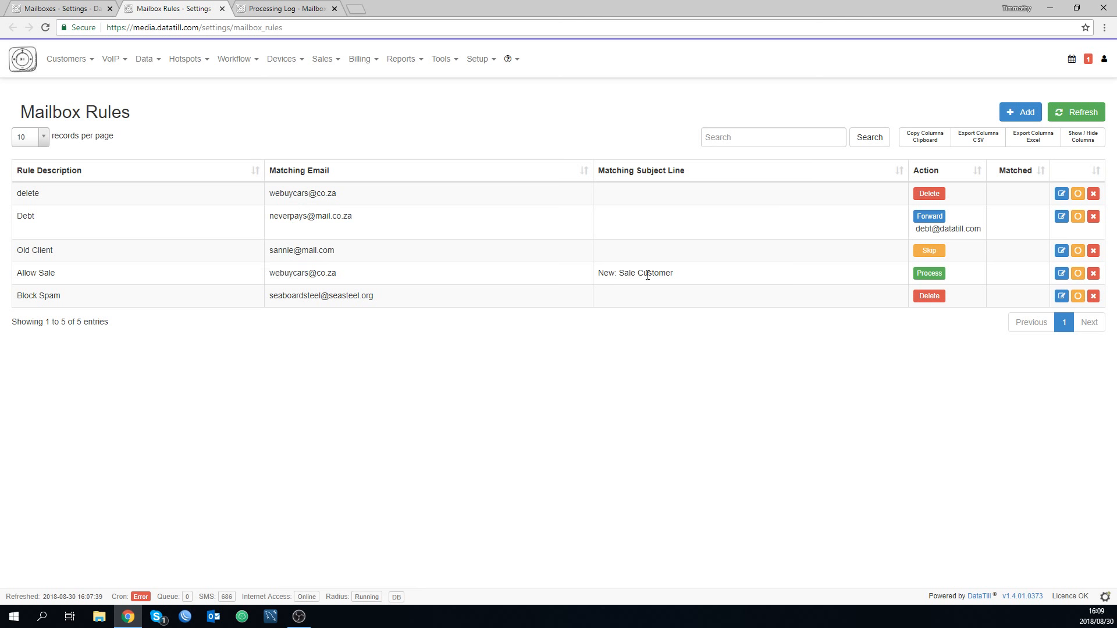
{"action": "left_click", "coordinate": [1061, 274]}
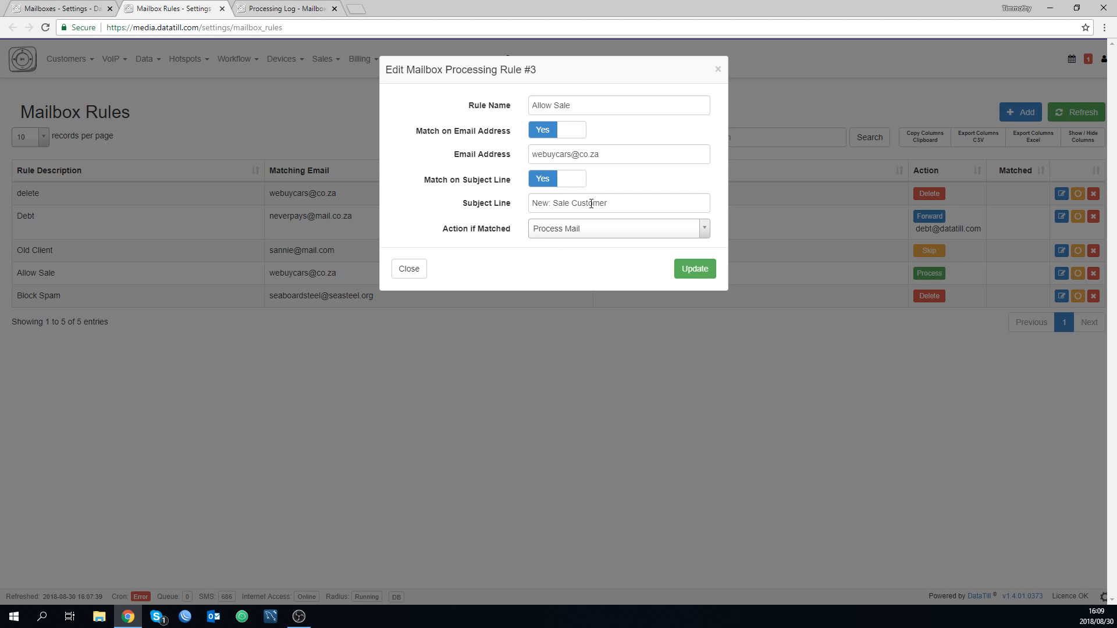
{"action": "left_click", "coordinate": [409, 269]}
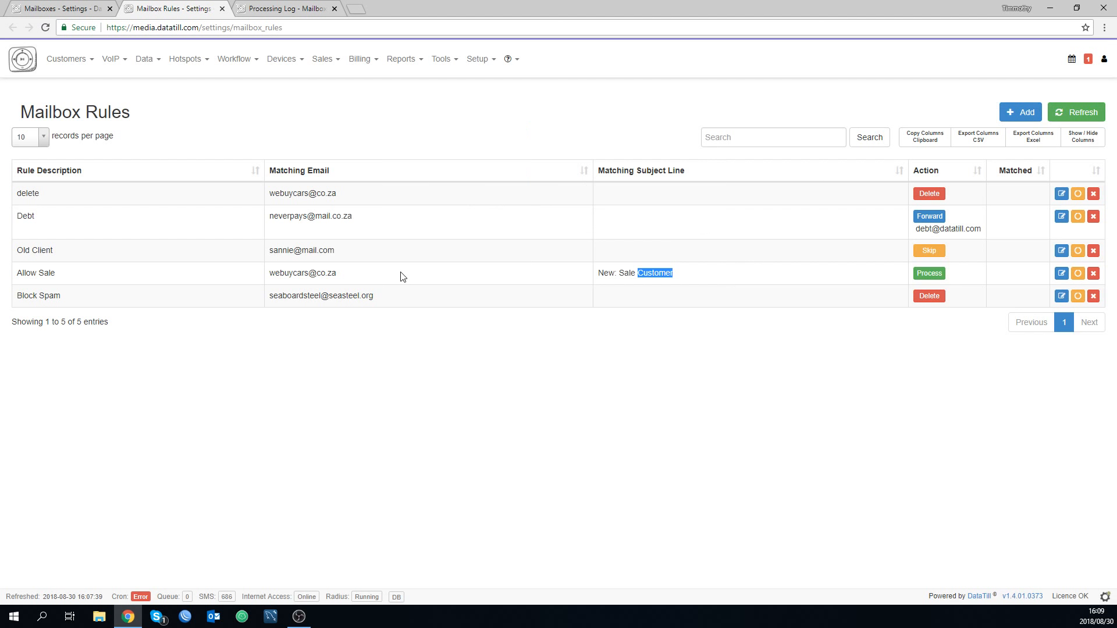
Open the Block Spam rule, examine its email address and available actions, and close it without saving.
{"action": "left_click", "coordinate": [1061, 297]}
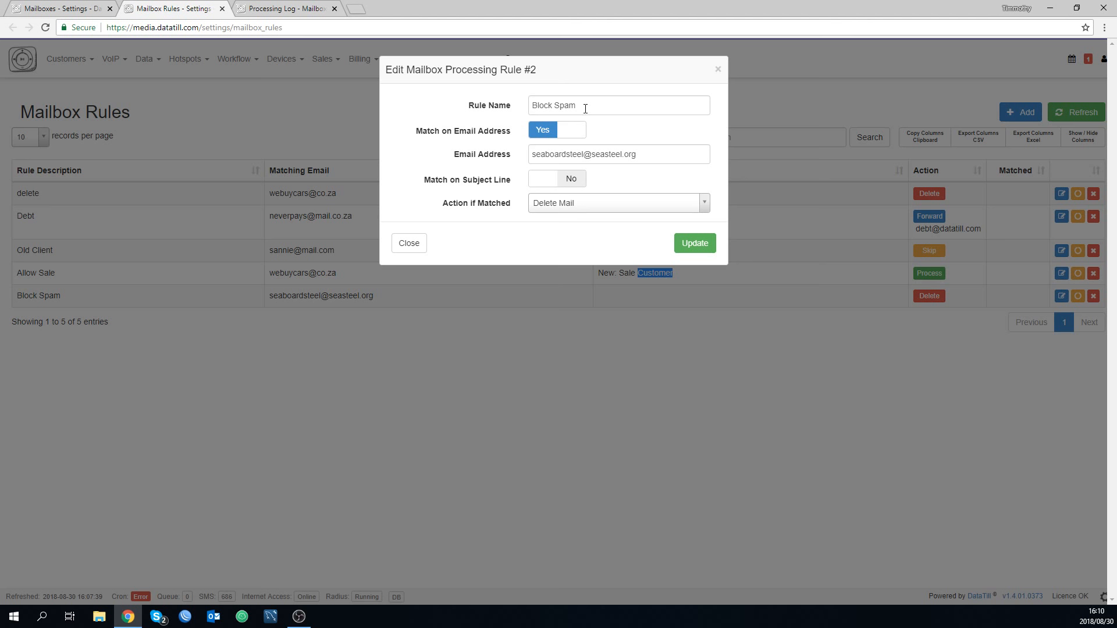
{"action": "left_click_drag", "start_coordinate": [667, 154], "coordinate": [481, 162]}
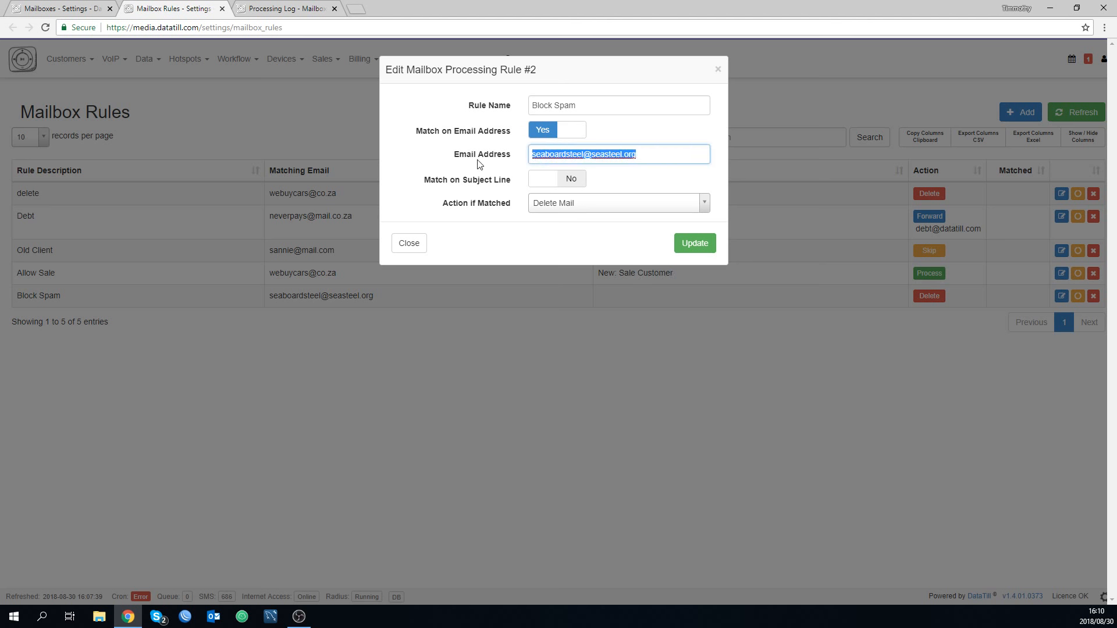
{"action": "left_click", "coordinate": [570, 210]}
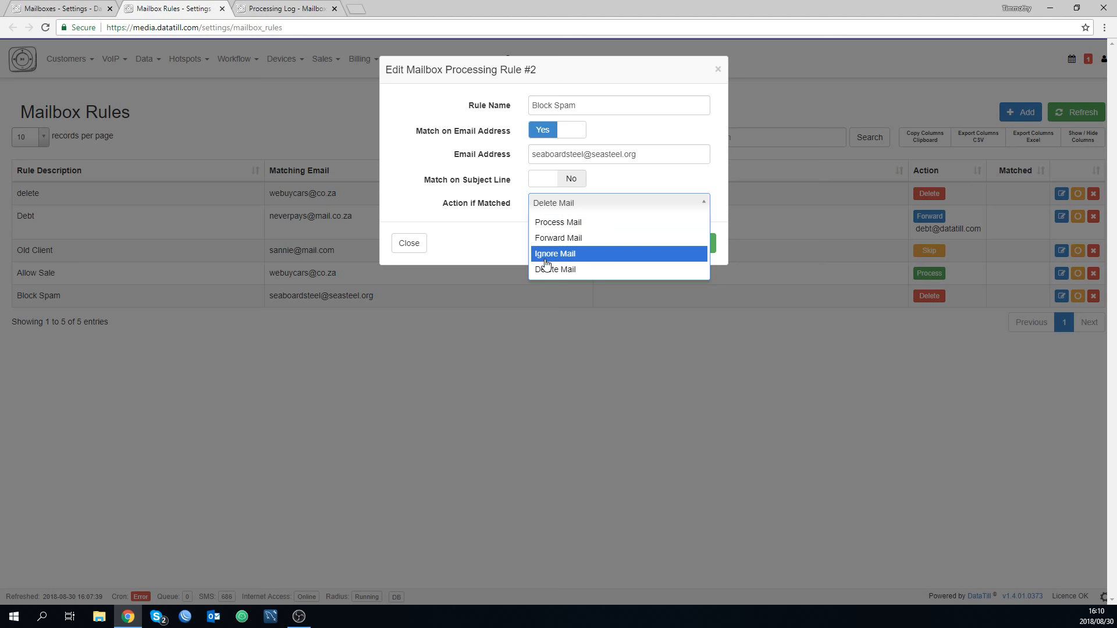
{"action": "left_click", "coordinate": [409, 244]}
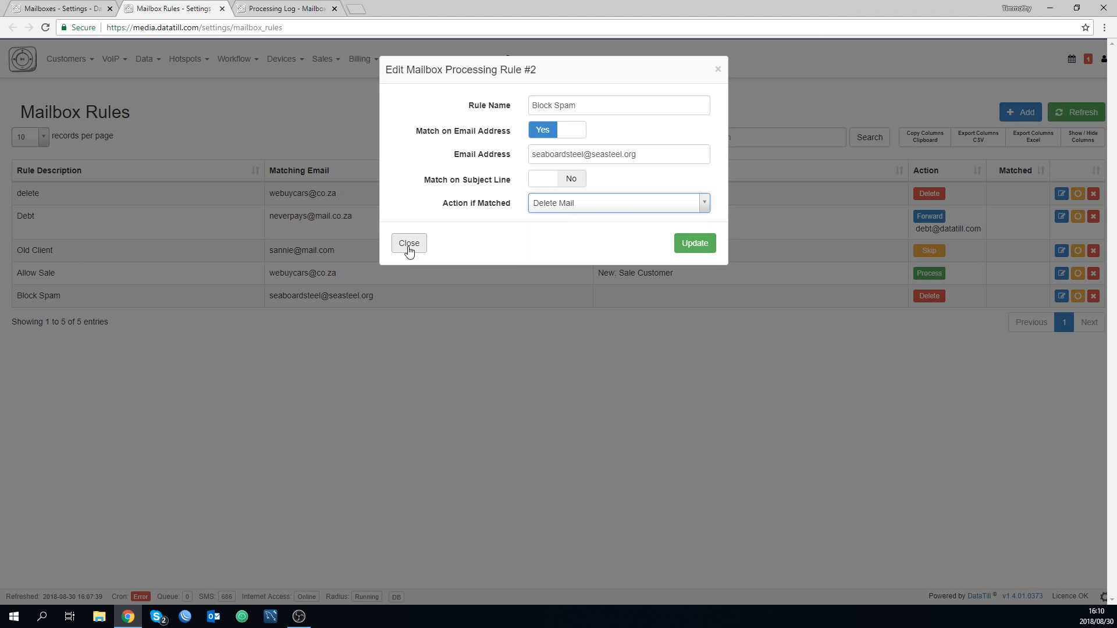
{"action": "left_click", "coordinate": [408, 244]}
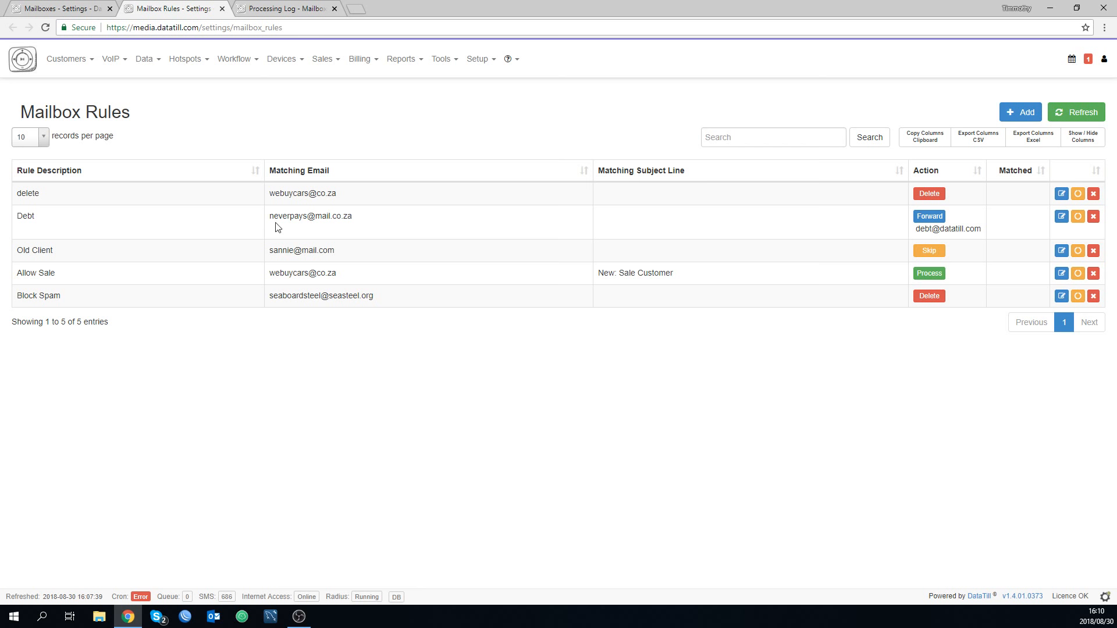
Open the Debt rule, examine its name, matching email and forwarding email address, and close it without saving.
{"action": "left_click", "coordinate": [1062, 218]}
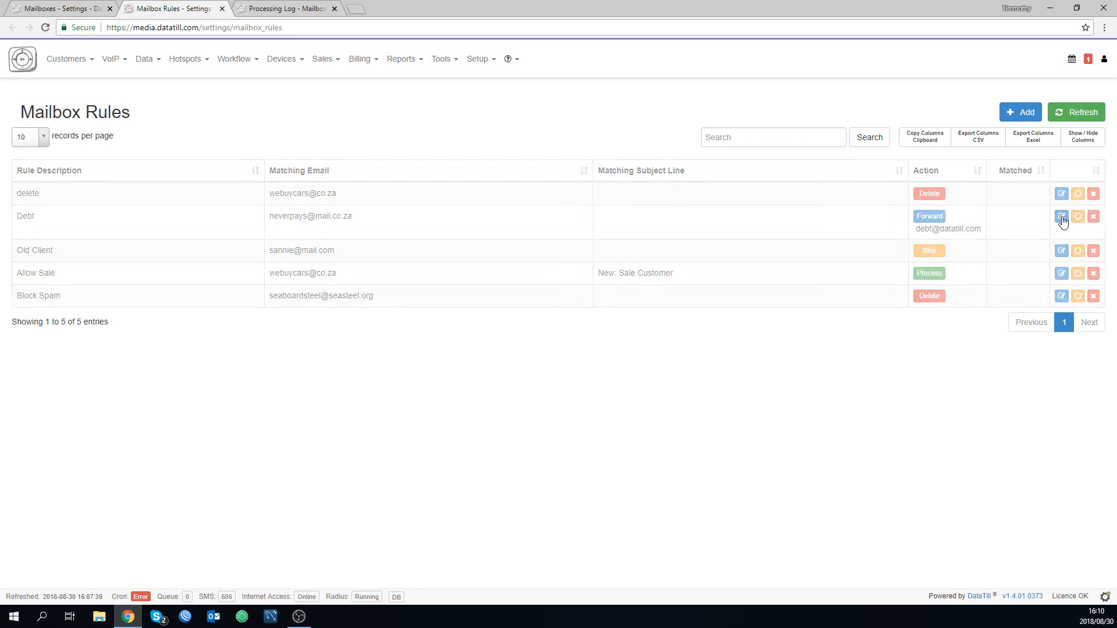
{"action": "double_click", "coordinate": [569, 108]}
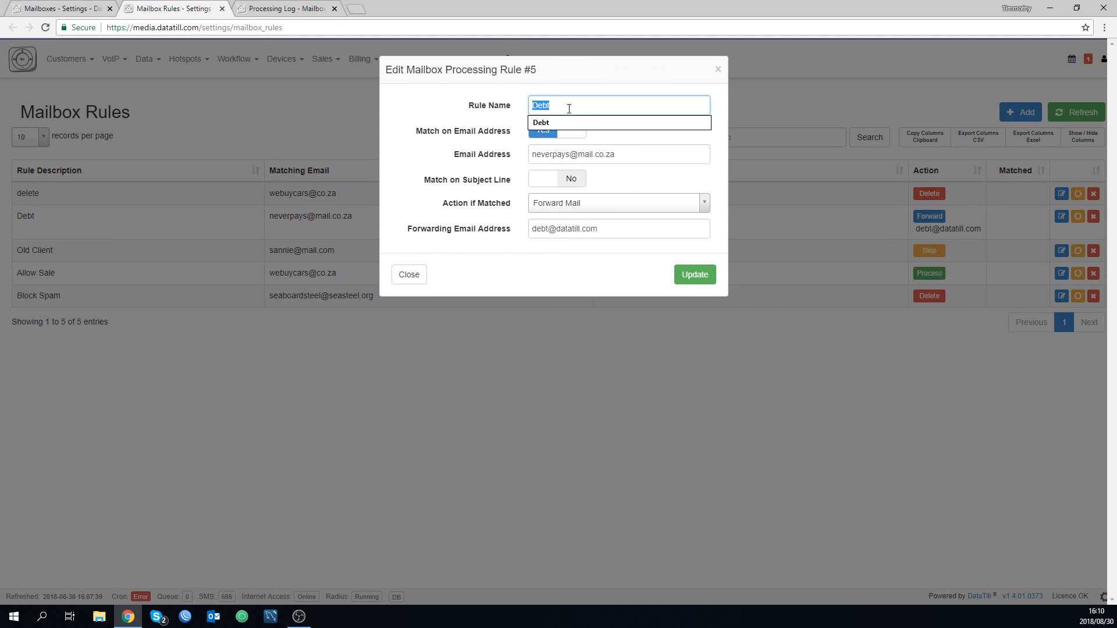
{"action": "left_click", "coordinate": [465, 121]}
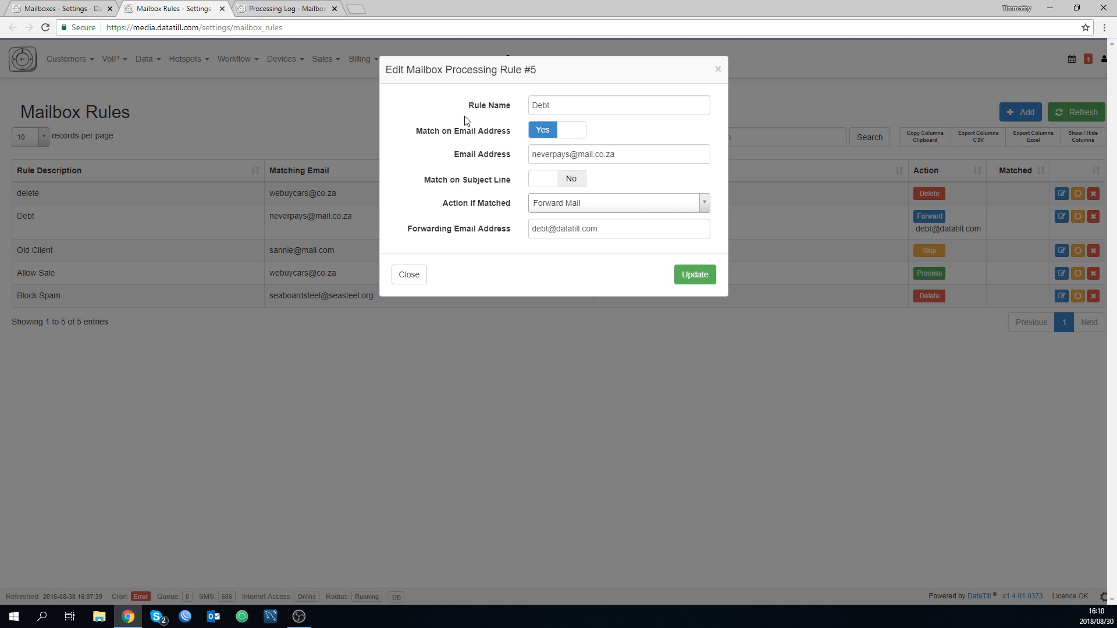
{"action": "left_click", "coordinate": [553, 156]}
{"action": "left_click", "coordinate": [626, 137]}
{"action": "left_click", "coordinate": [553, 228]}
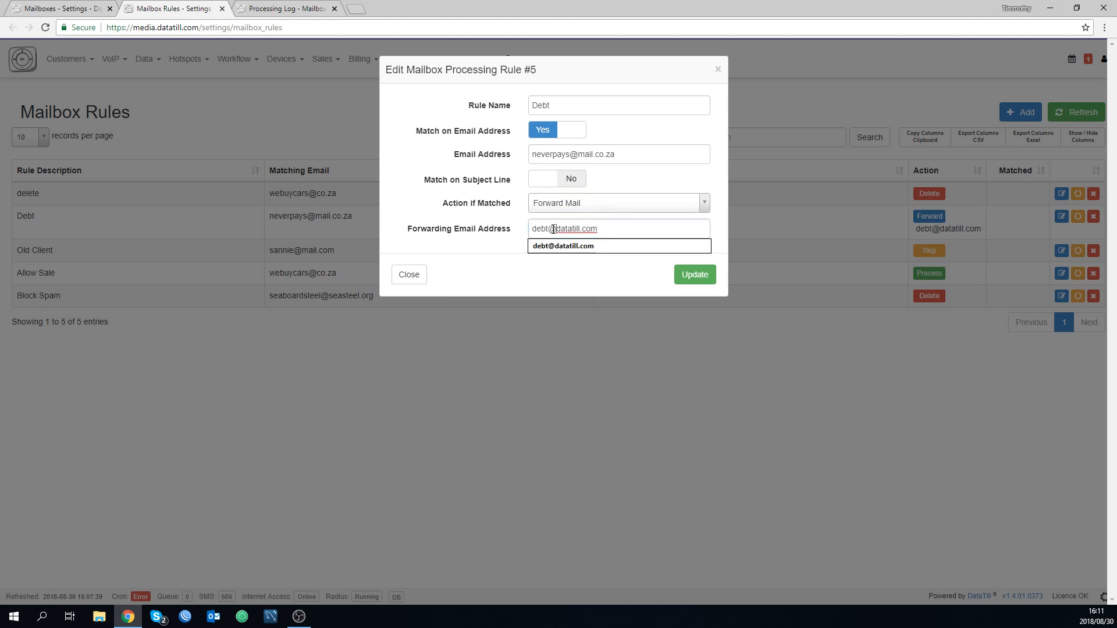
{"action": "left_click", "coordinate": [558, 246]}
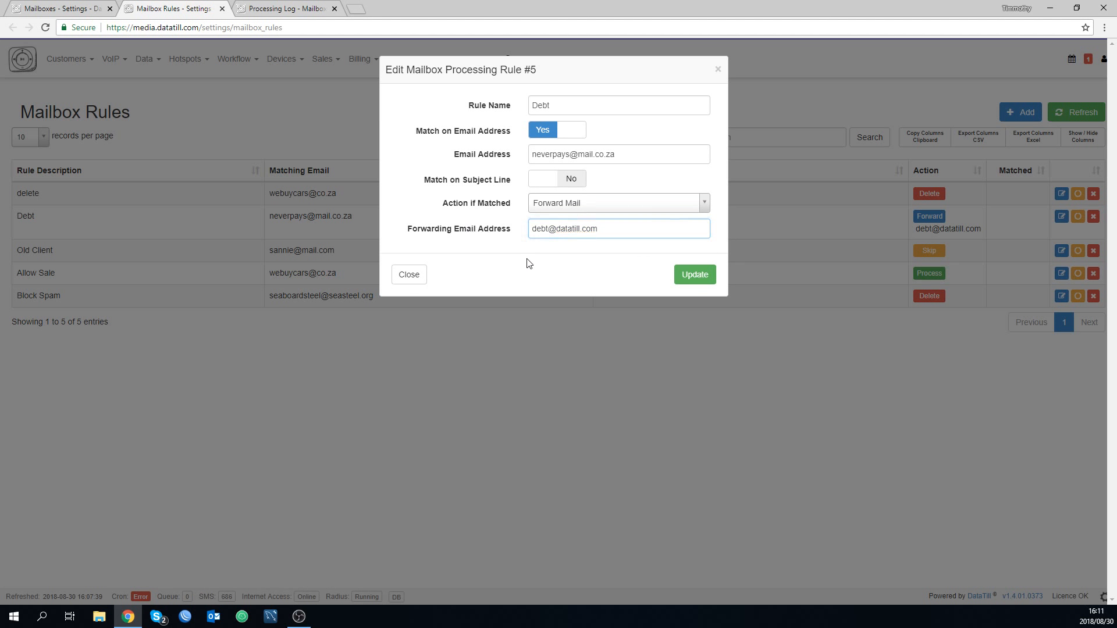
{"action": "left_click", "coordinate": [422, 272]}
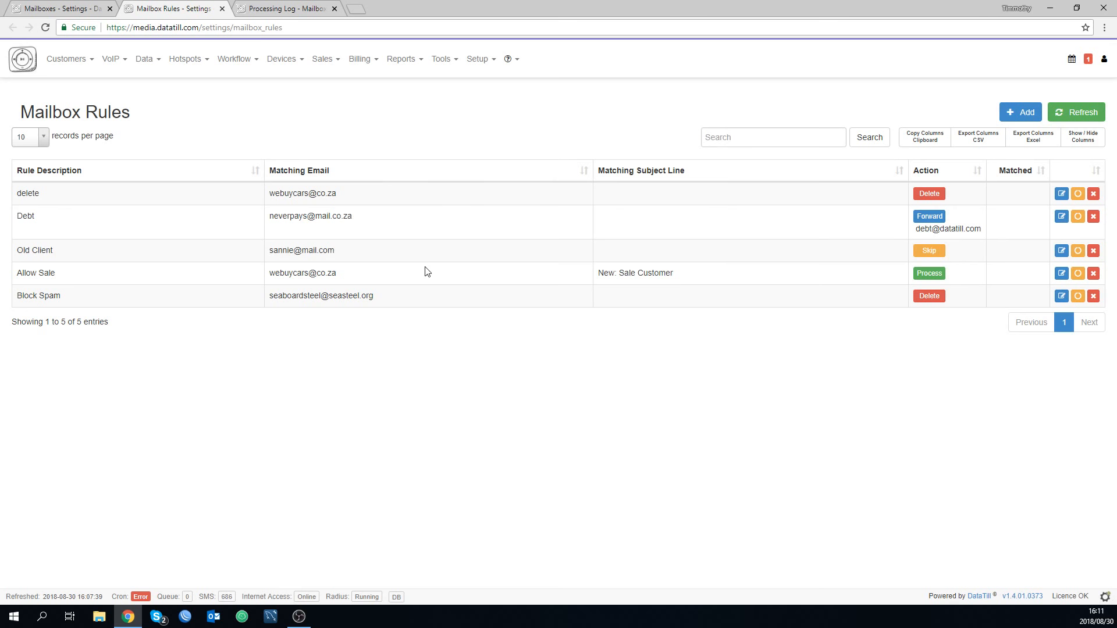
Open the Debt mailbox's settings, examine the action options for unmatched mail and the helpdesk ticket defaults, and close it without saving.
{"action": "left_click", "coordinate": [95, 5]}
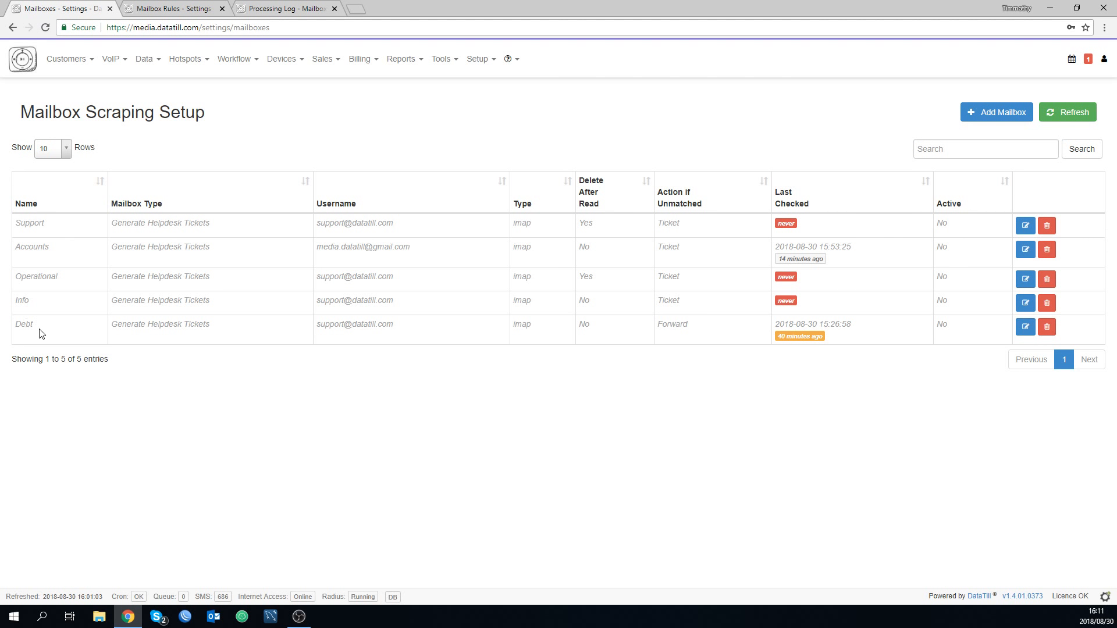
{"action": "left_click", "coordinate": [1025, 327]}
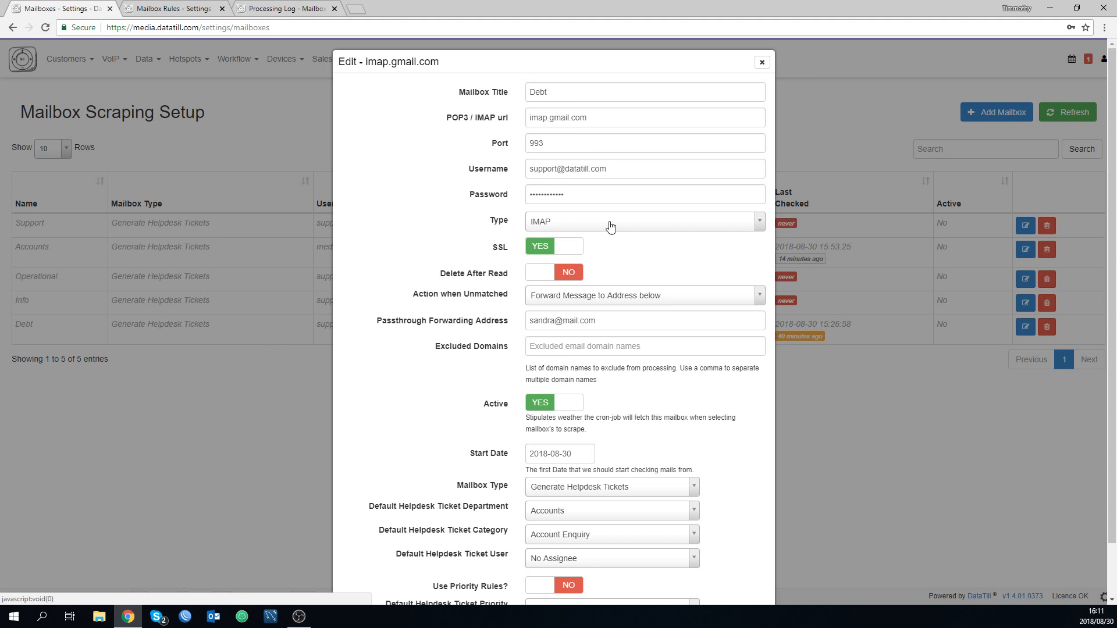
{"action": "scroll", "coordinate": [626, 256], "scroll_direction": "down", "scroll_amount": 1}
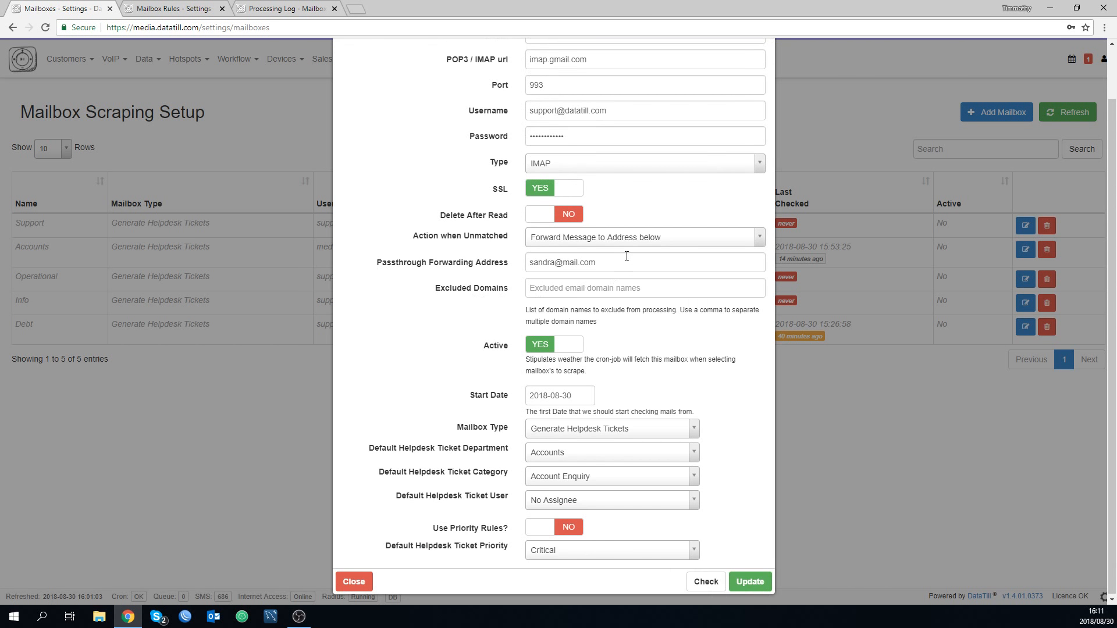
{"action": "left_click", "coordinate": [634, 244]}
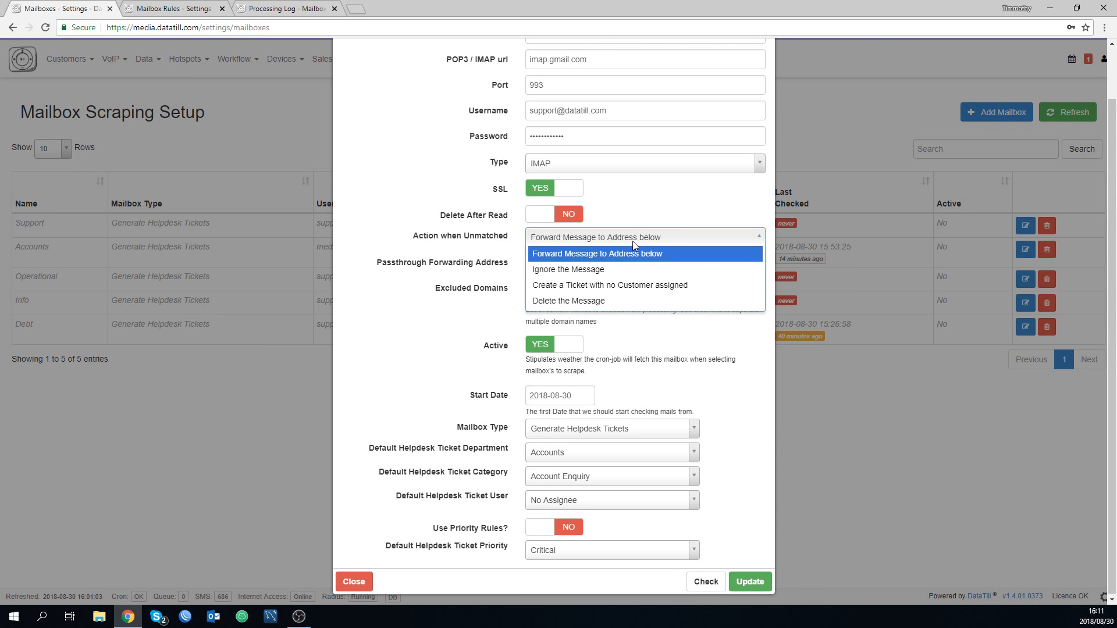
{"action": "left_click", "coordinate": [638, 216]}
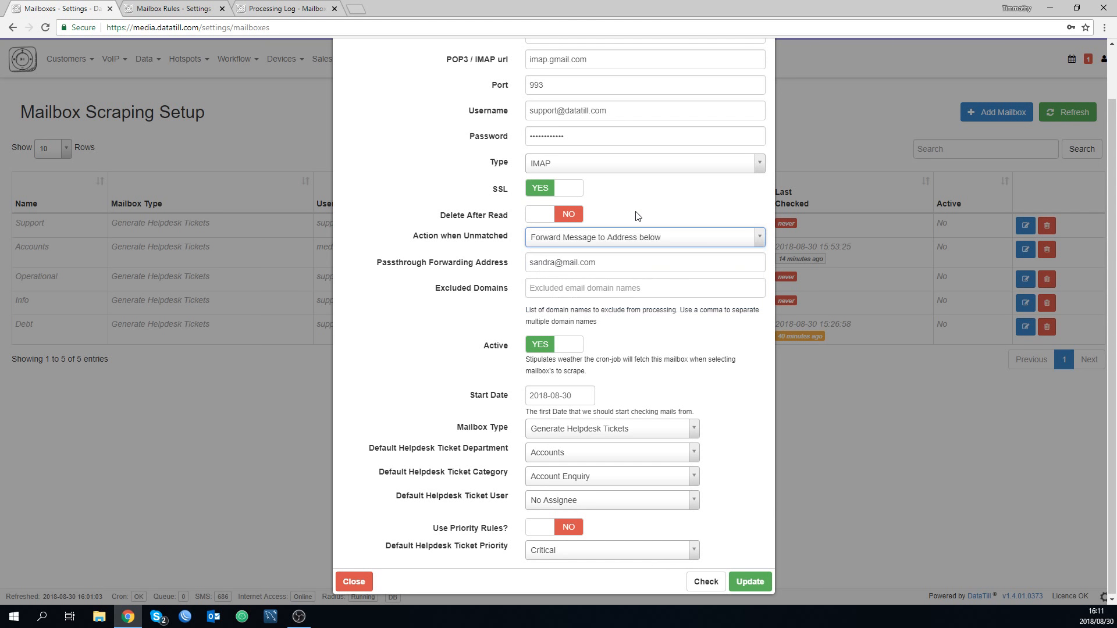
{"action": "left_click", "coordinate": [648, 235]}
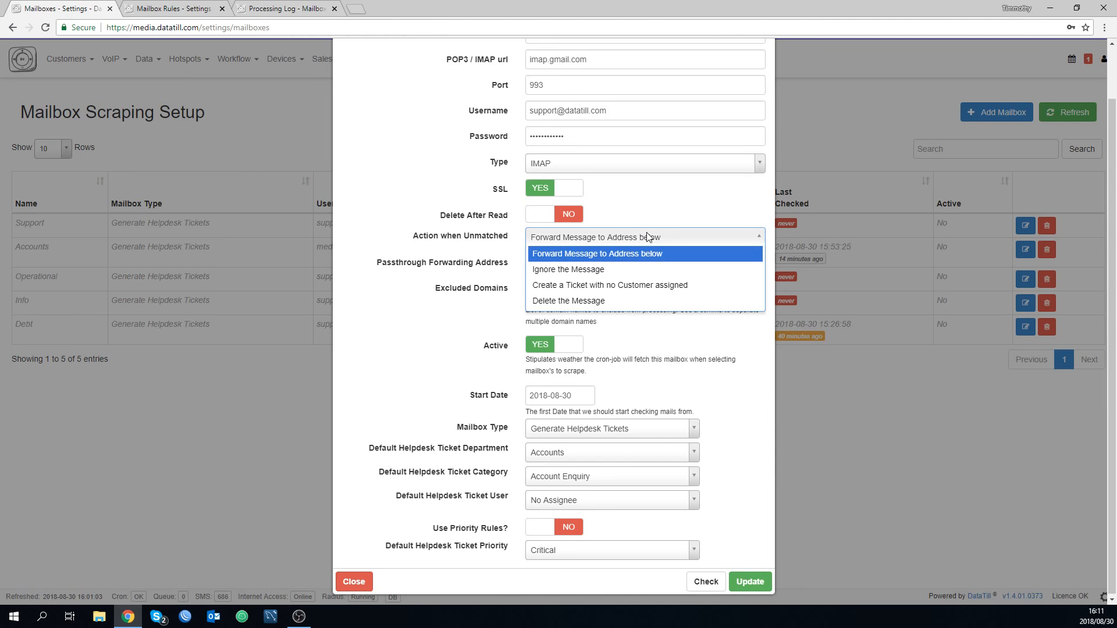
{"action": "left_click", "coordinate": [448, 255]}
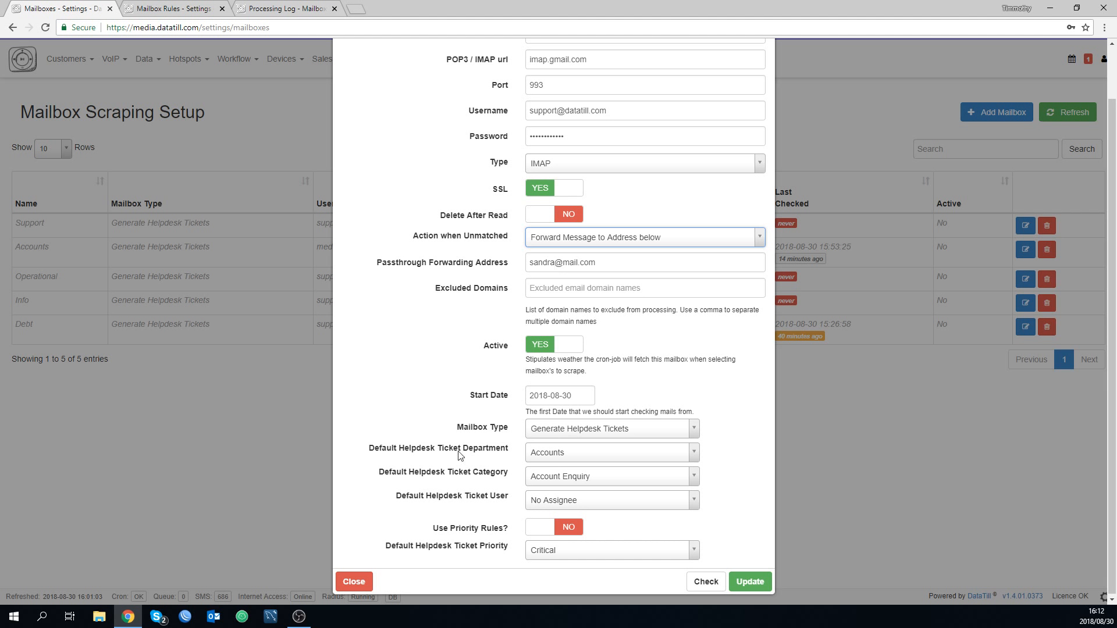
{"action": "left_click", "coordinate": [354, 582]}
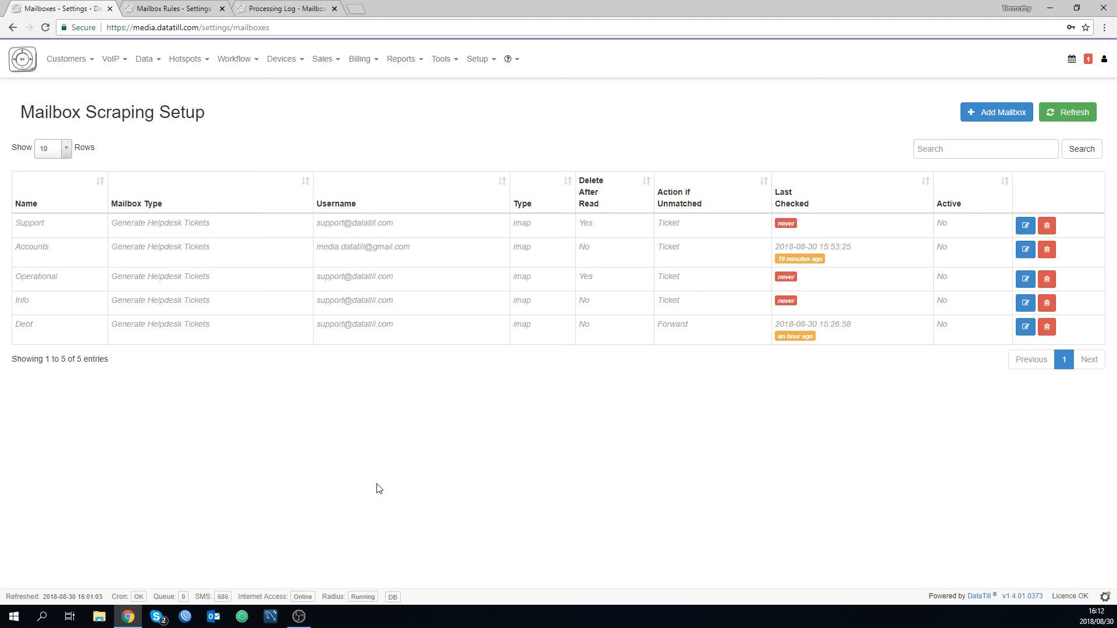
Locate the Mailbox Processing Log command and examine the subjects, statuses and sender of the messages in the already open log.
{"action": "mouse_move", "coordinate": [452, 74]}
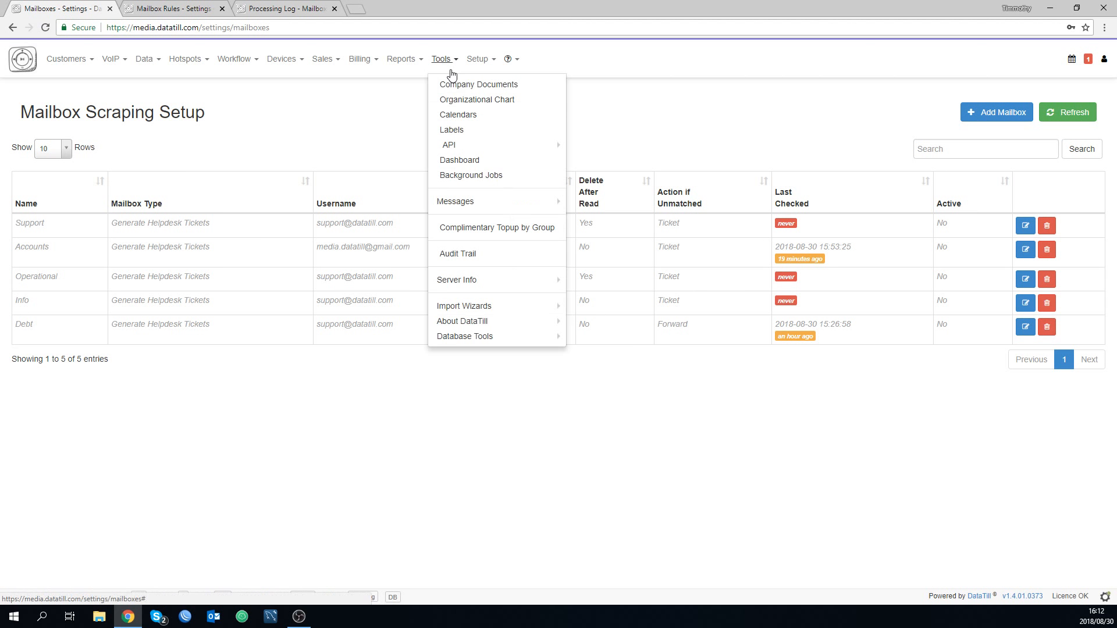
{"action": "mouse_move", "coordinate": [464, 205]}
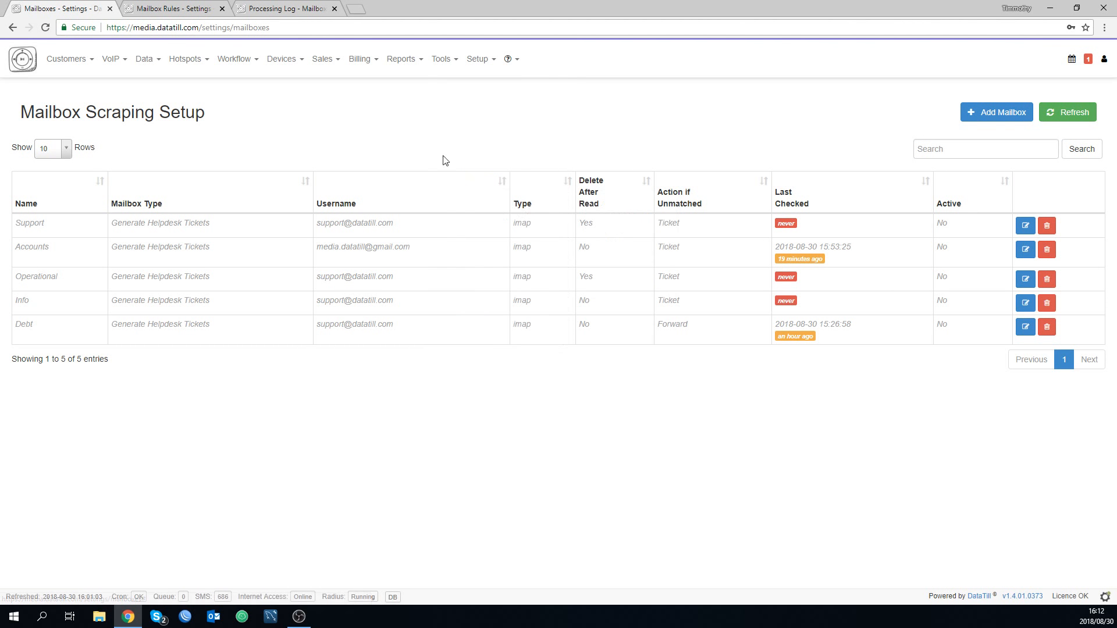
{"action": "left_click", "coordinate": [444, 66]}
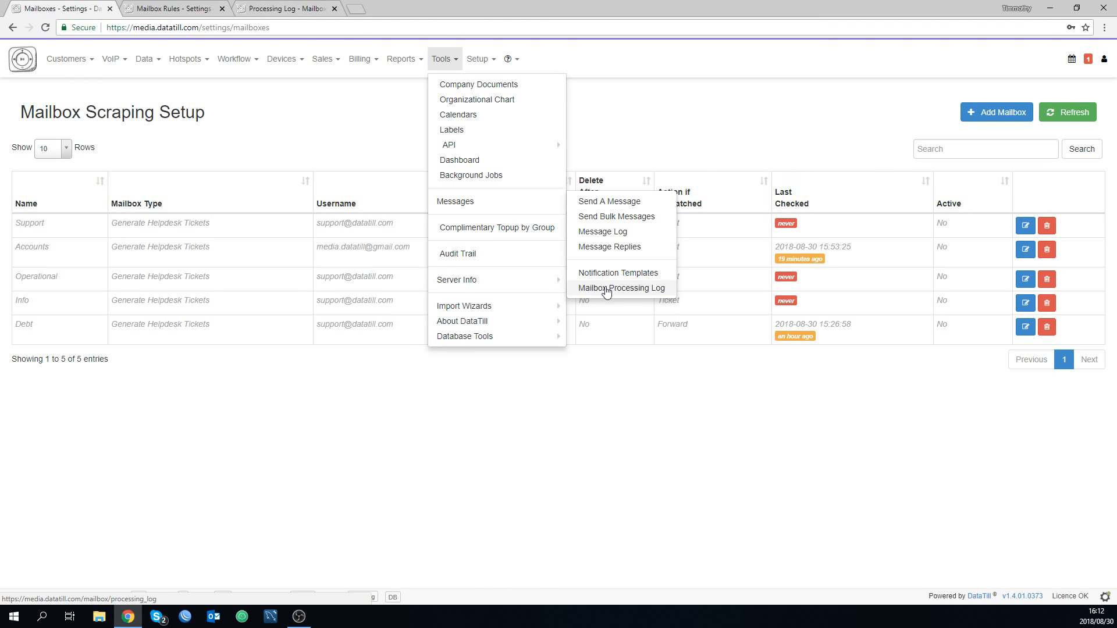
{"action": "left_click", "coordinate": [298, 9]}
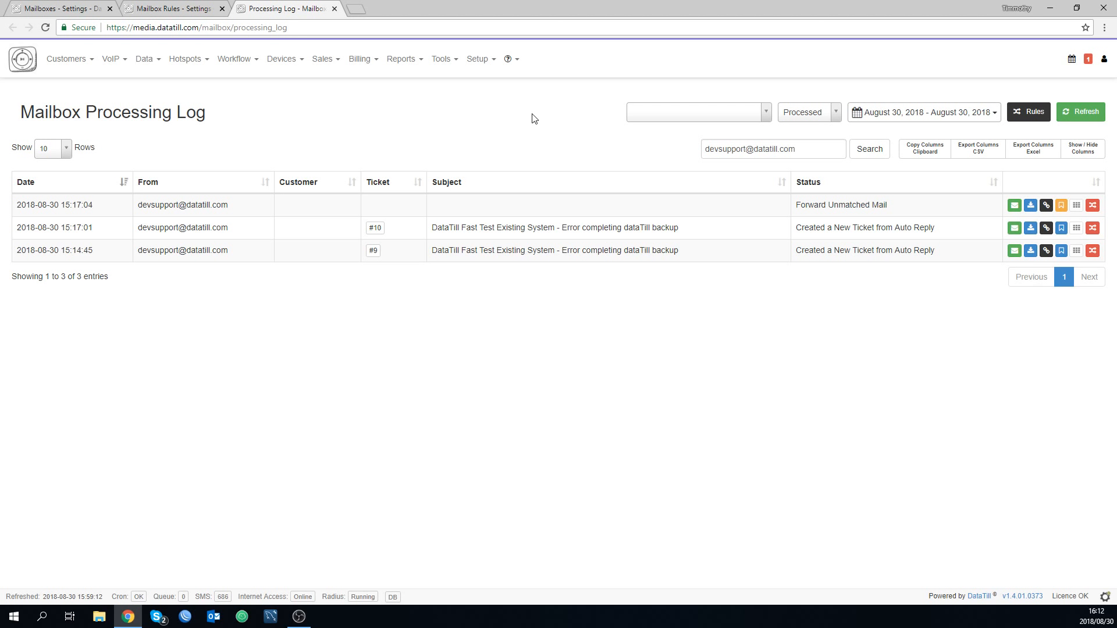
{"action": "left_click_drag", "start_coordinate": [454, 231], "coordinate": [558, 250]}
{"action": "left_click", "coordinate": [590, 247]}
{"action": "left_click_drag", "start_coordinate": [497, 228], "coordinate": [586, 229]}
{"action": "left_click", "coordinate": [627, 237]}
{"action": "left_click_drag", "start_coordinate": [795, 228], "coordinate": [848, 231]}
{"action": "left_click", "coordinate": [909, 227]}
{"action": "triple_click", "coordinate": [149, 206]}
Start a mail rule for the sender of the Forward Unmatched Mail entry, name it "blocking" and turn off subject line matching.
{"action": "left_click", "coordinate": [1092, 207]}
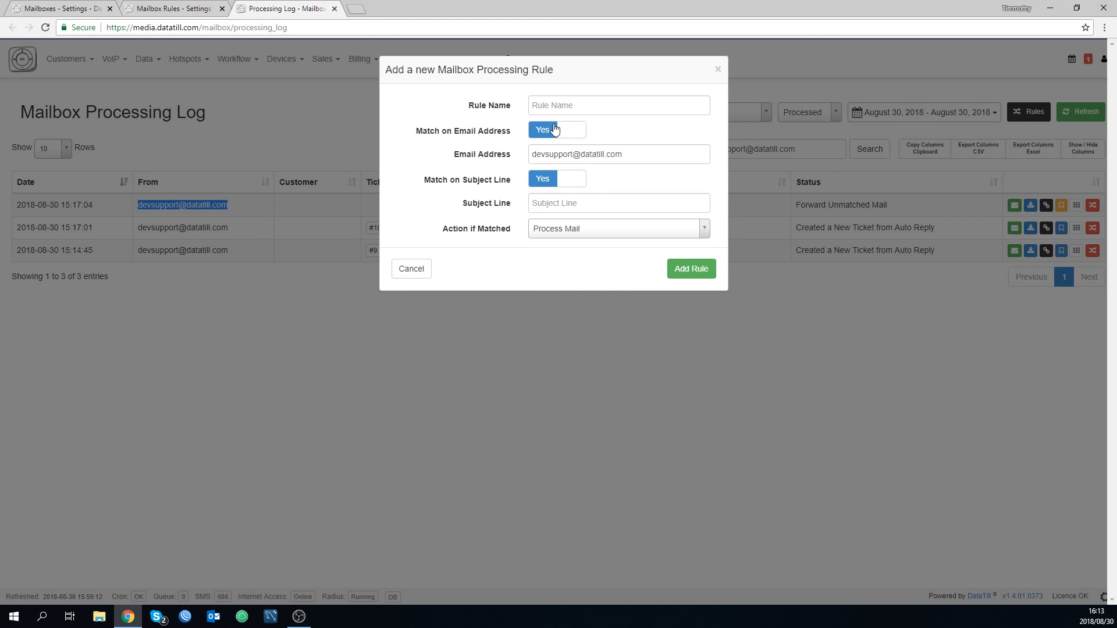
{"action": "left_click", "coordinate": [560, 101]}
{"action": "type", "text": "b"}
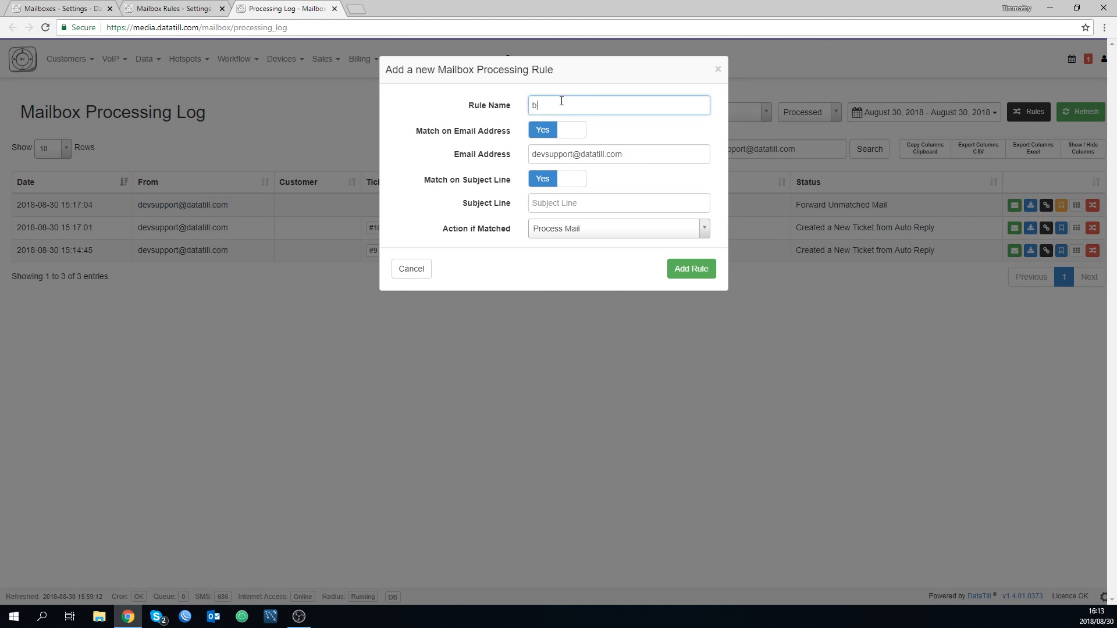
{"action": "type", "text": "locking"}
{"action": "double_click", "coordinate": [494, 156]}
{"action": "left_click", "coordinate": [542, 178]}
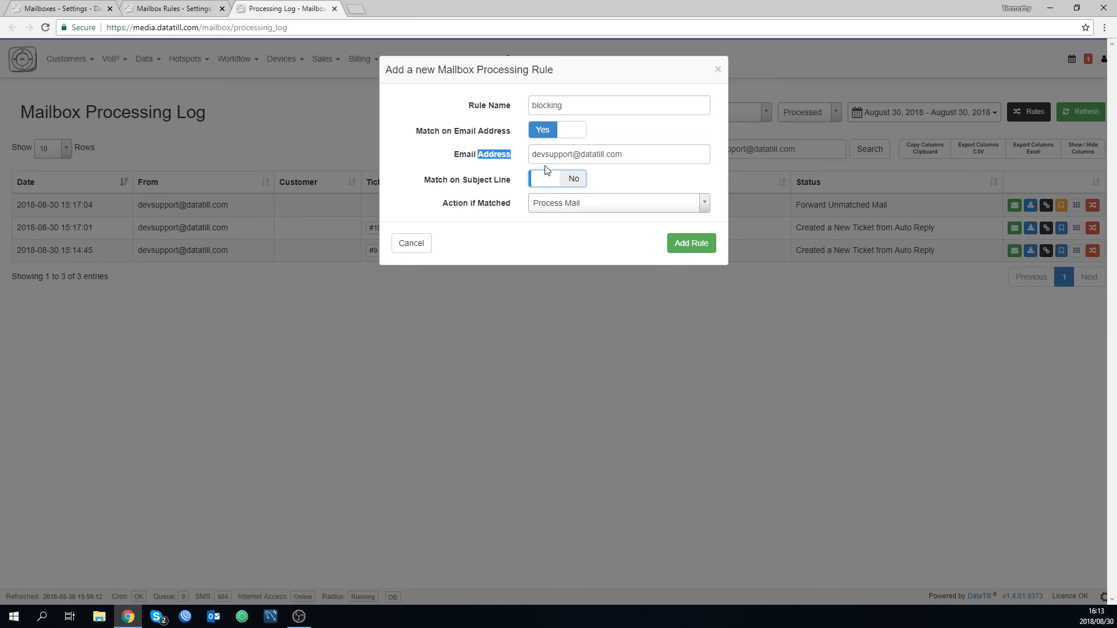
{"action": "left_click_drag", "start_coordinate": [666, 154], "coordinate": [360, 138]}
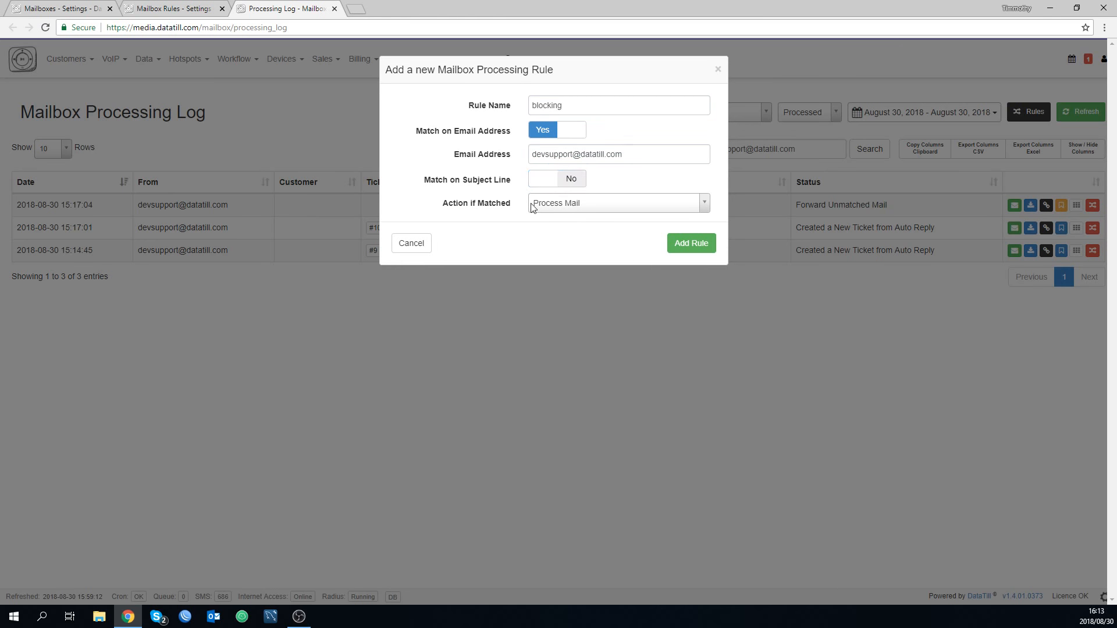
Set the blocking rule's matched action to Delete Mail and add the rule.
{"action": "left_click", "coordinate": [553, 203]}
{"action": "left_click", "coordinate": [557, 260]}
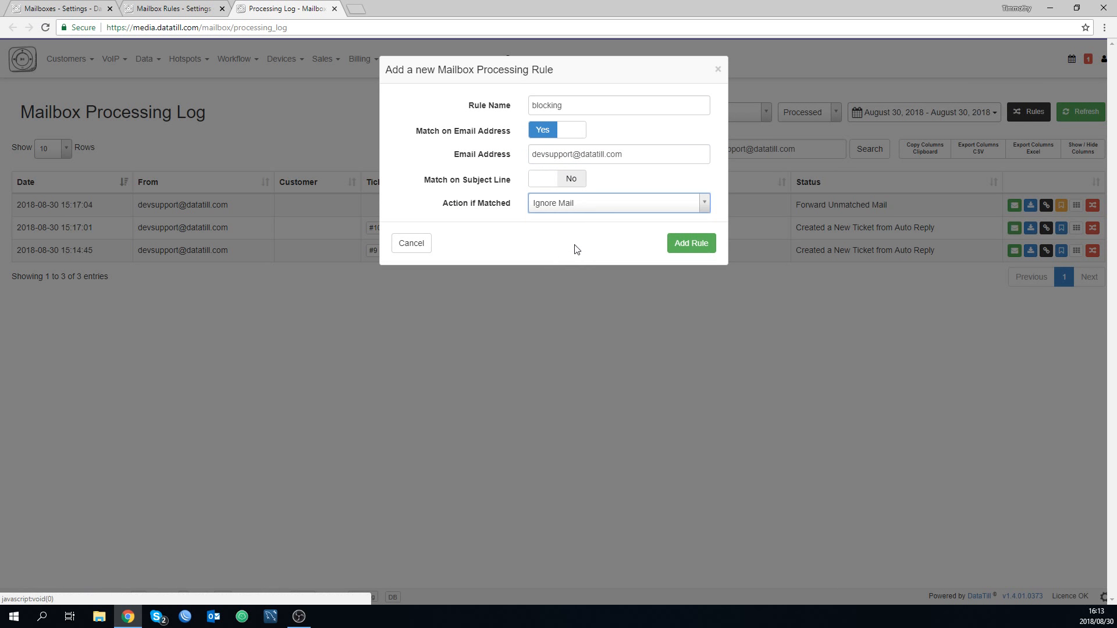
{"action": "left_click", "coordinate": [576, 203]}
{"action": "left_click", "coordinate": [558, 268]}
{"action": "left_click", "coordinate": [691, 244]}
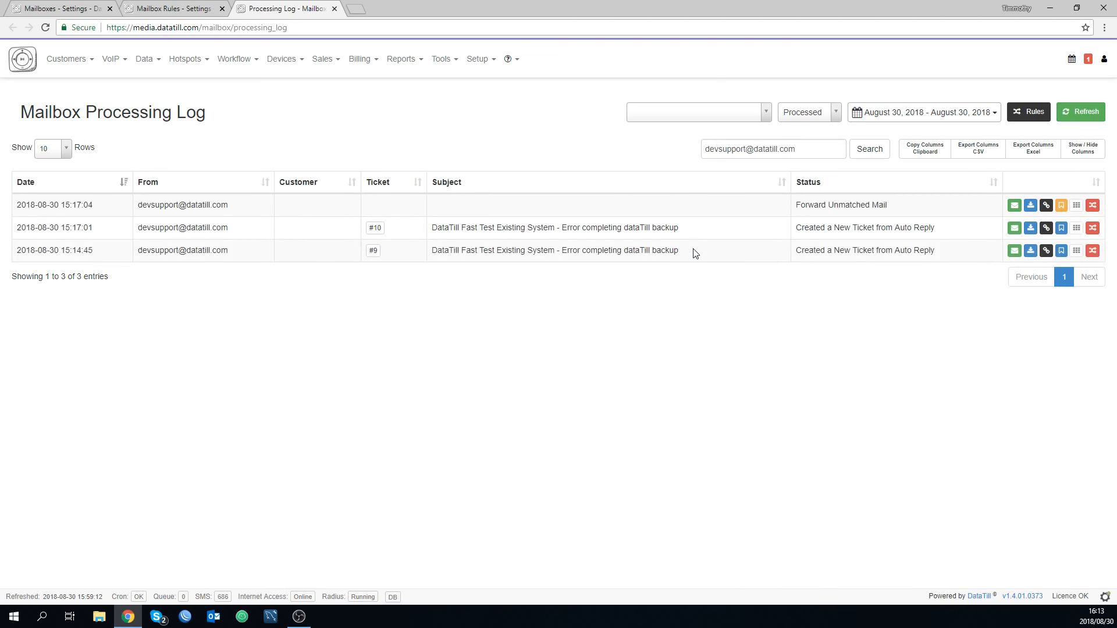
Refresh the mailbox rules list, check the blocking rule's settings and deactivate the rule.
{"action": "left_click", "coordinate": [163, 8]}
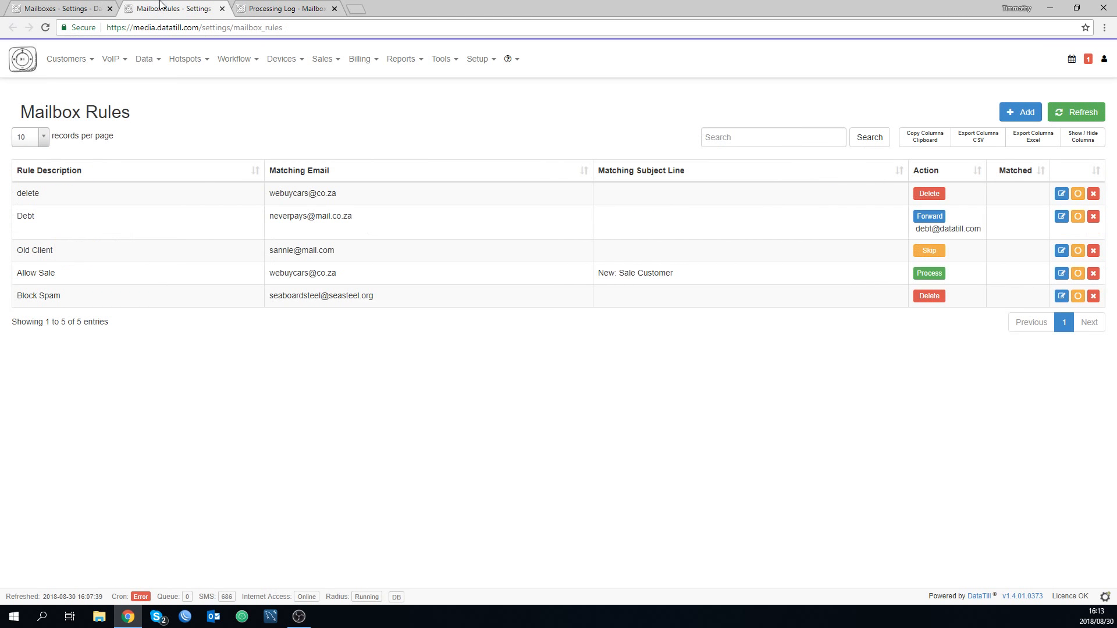
{"action": "left_click", "coordinate": [1076, 114]}
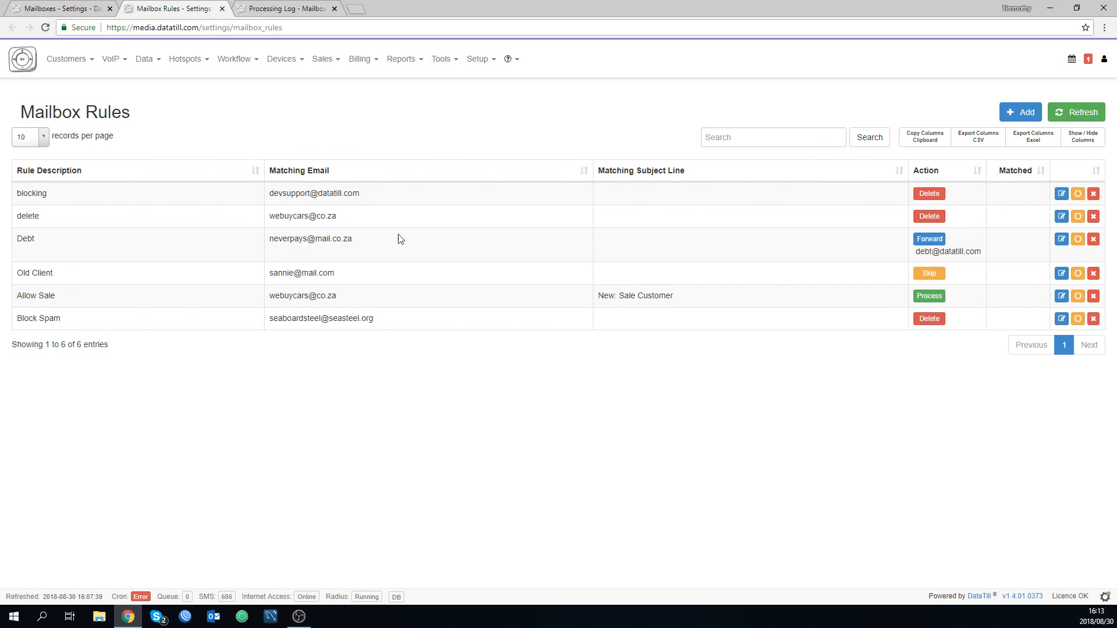
{"action": "double_click", "coordinate": [303, 194]}
{"action": "left_click", "coordinate": [1062, 194]}
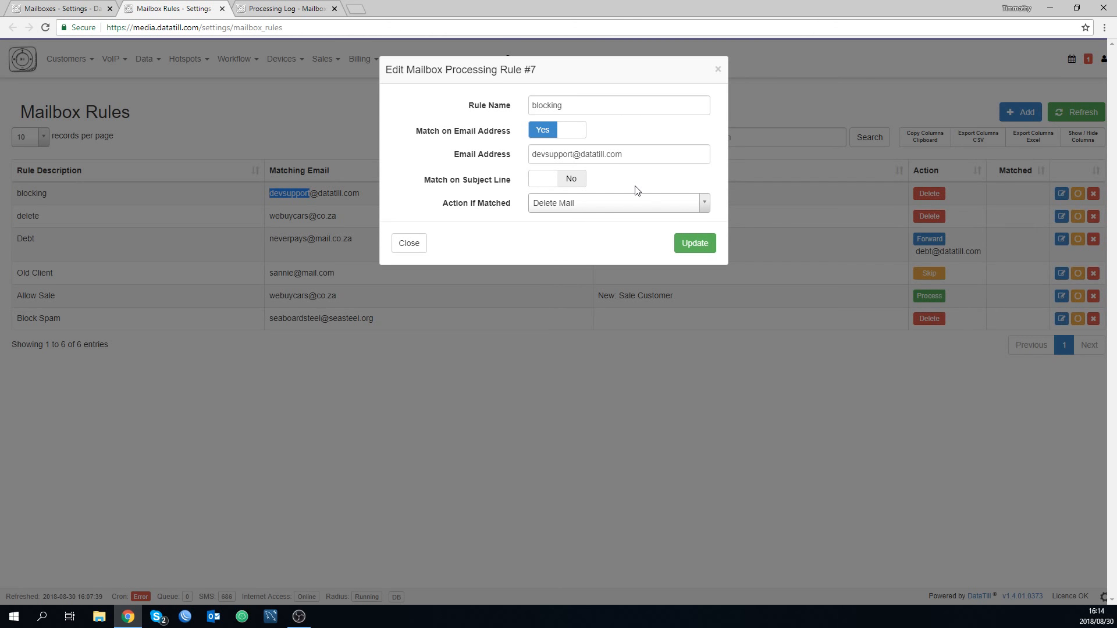
{"action": "left_click", "coordinate": [401, 243]}
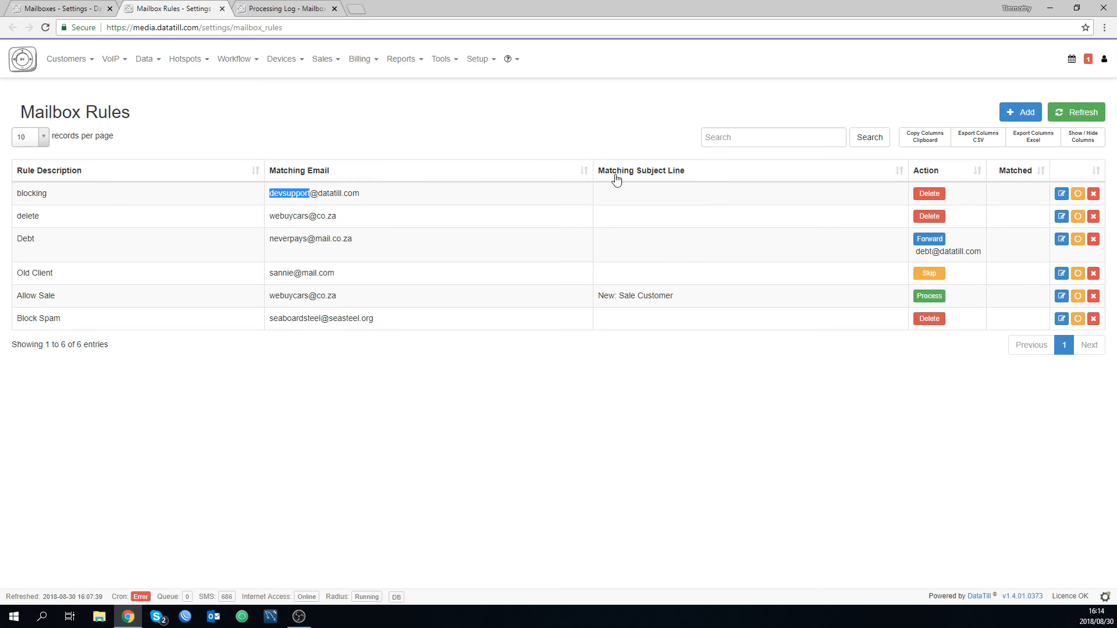
{"action": "left_click", "coordinate": [1073, 194]}
{"action": "left_click", "coordinate": [701, 121]}
Review the Support mailbox's action options for unmatched mail, set Active to No and update the mailbox.
{"action": "left_click", "coordinate": [58, 8]}
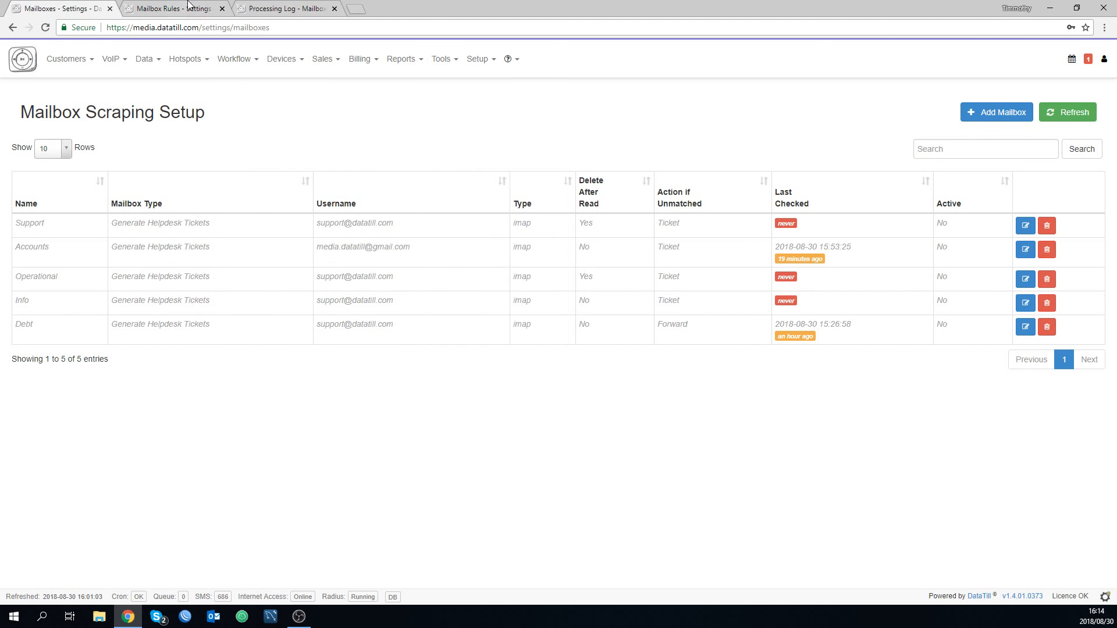
{"action": "left_click", "coordinate": [186, 7]}
{"action": "left_click", "coordinate": [65, 6]}
{"action": "left_click", "coordinate": [1026, 225]}
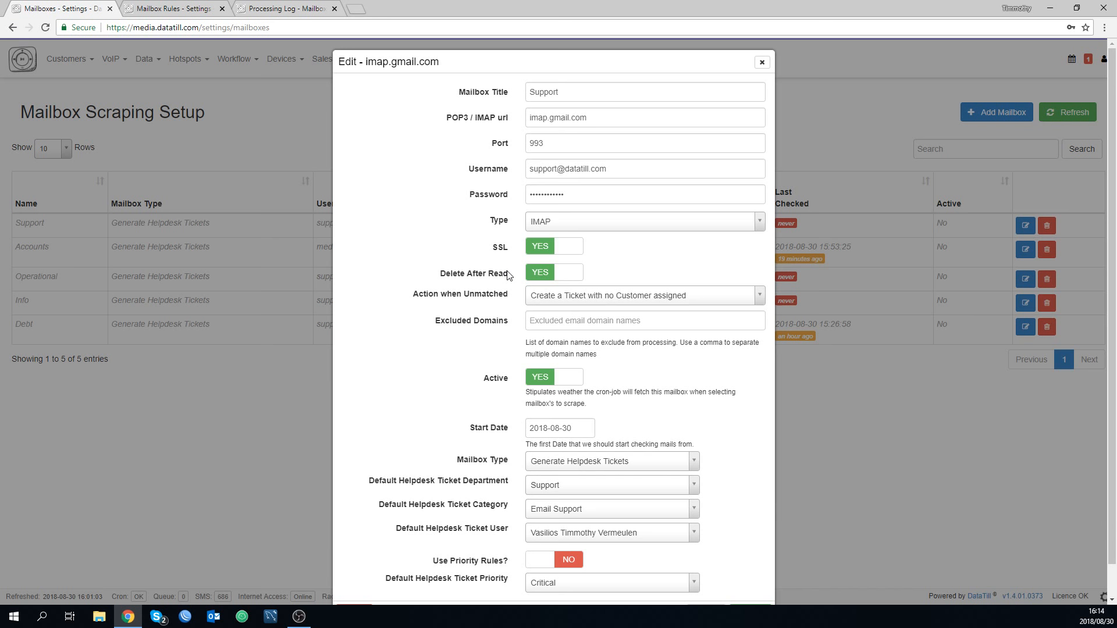
{"action": "left_click", "coordinate": [599, 299]}
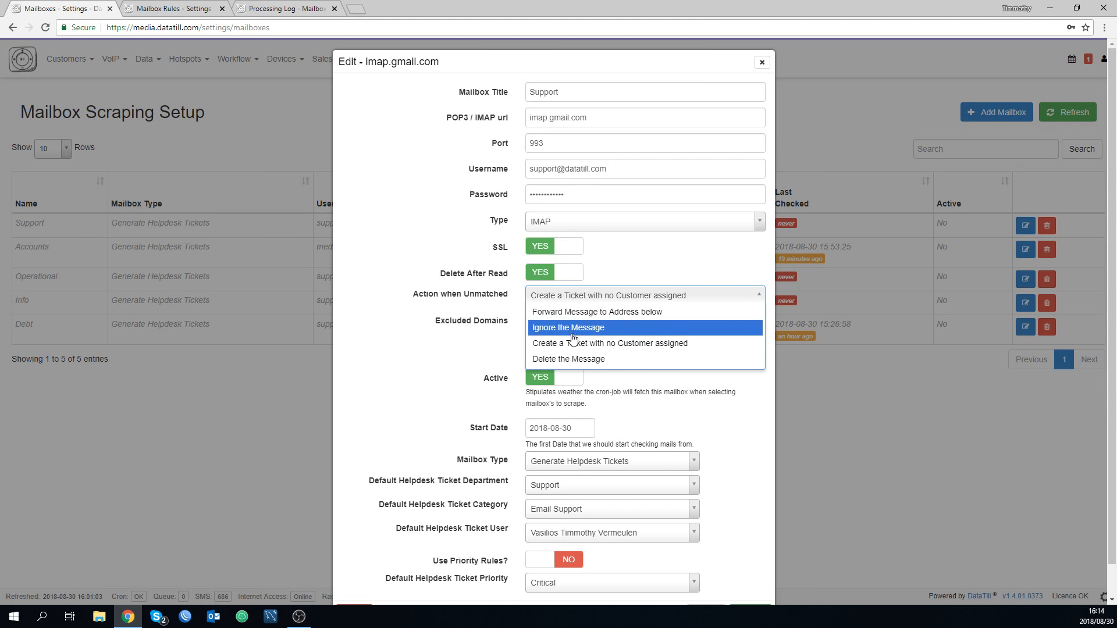
{"action": "left_click", "coordinate": [504, 331]}
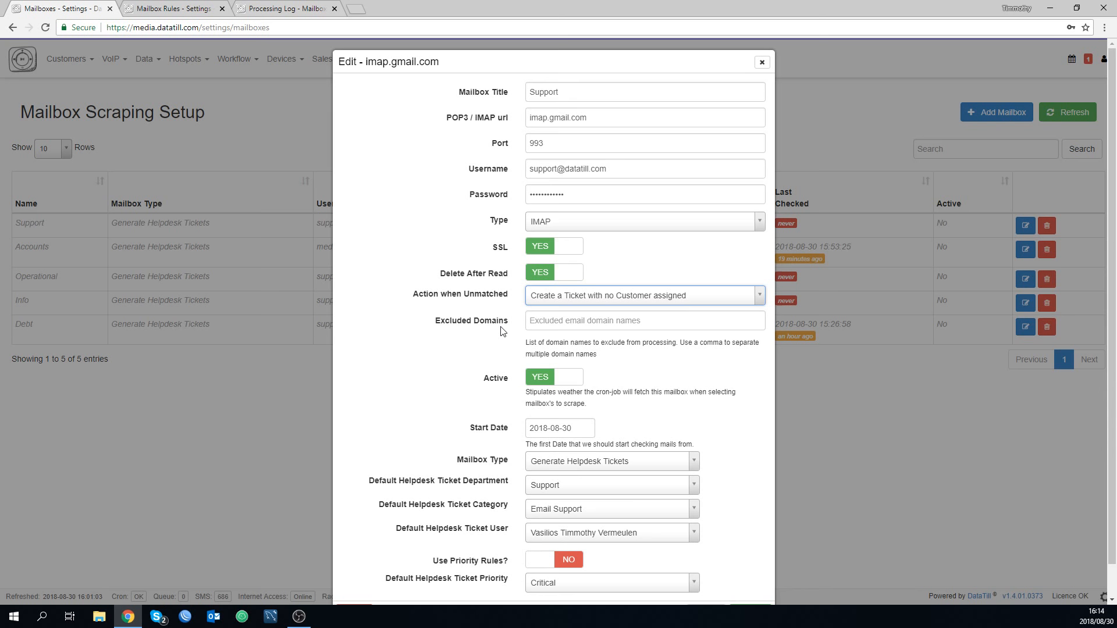
{"action": "left_click", "coordinate": [544, 377]}
{"action": "scroll", "coordinate": [746, 531], "scroll_direction": "down", "scroll_amount": 1}
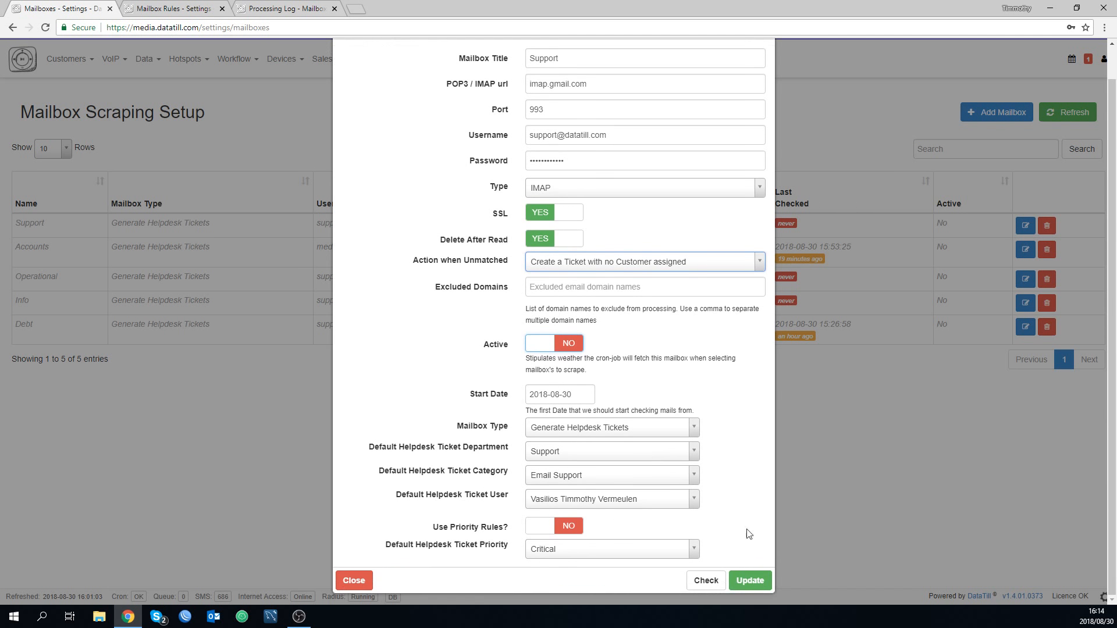
{"action": "left_click", "coordinate": [751, 581]}
View the blocking rule's settings, close it without saving and return to the mailbox processing log.
{"action": "key", "text": "ctrl+Tab"}
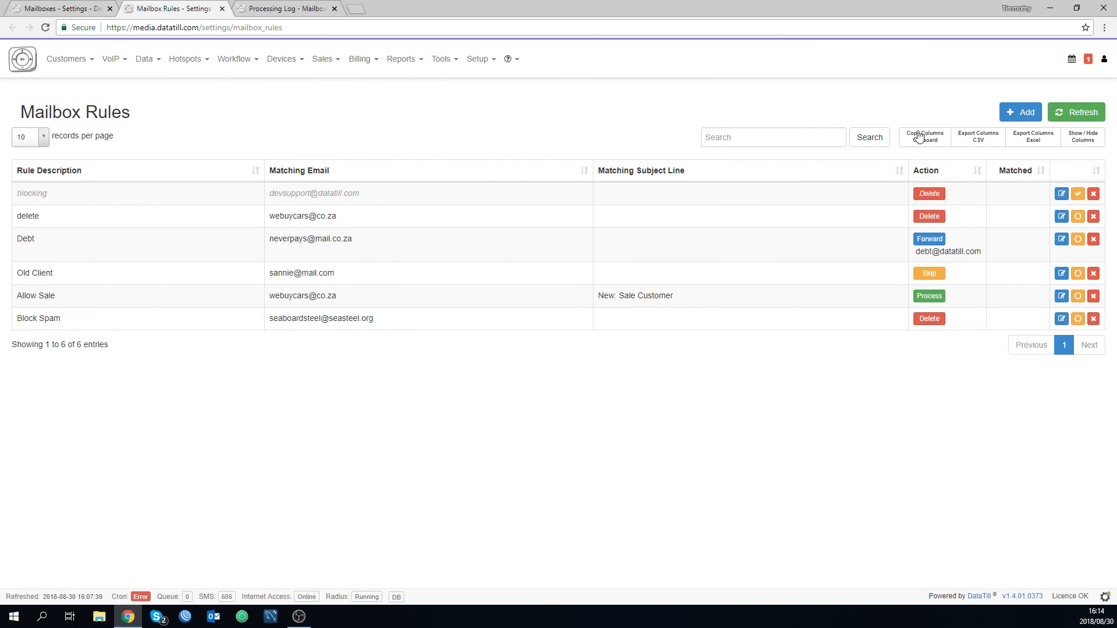
{"action": "left_click", "coordinate": [1062, 194]}
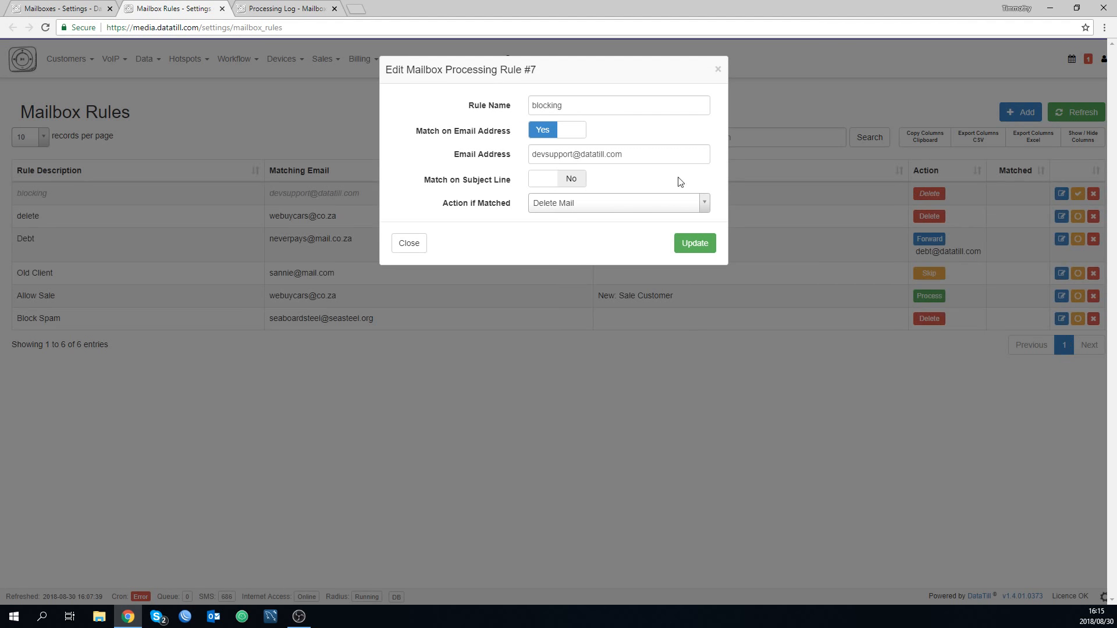
{"action": "left_click", "coordinate": [720, 71]}
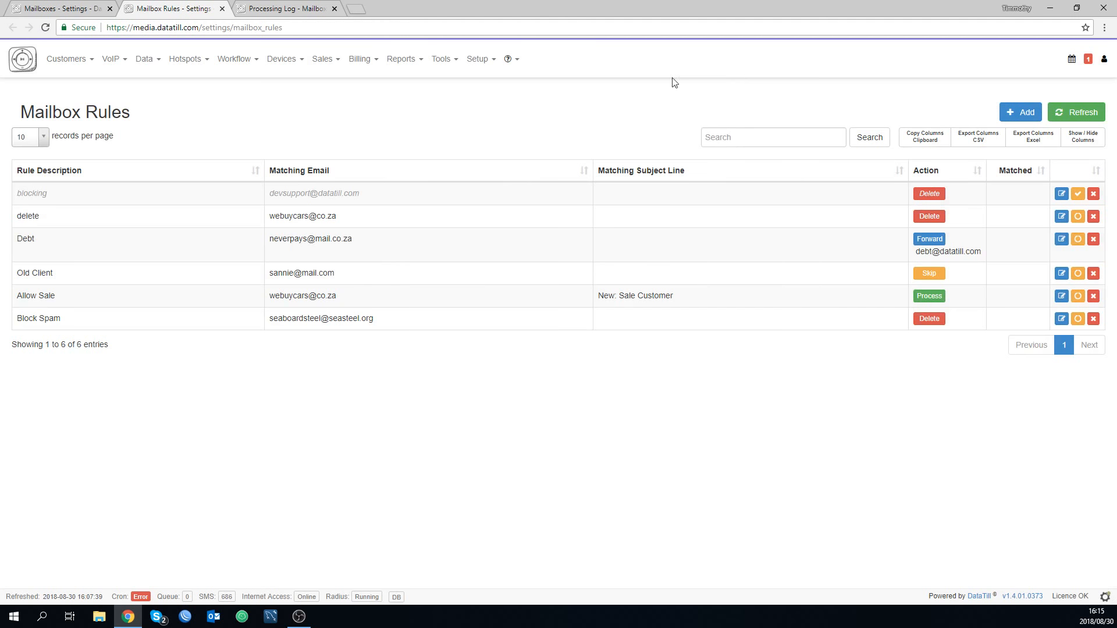
{"action": "left_click", "coordinate": [297, 9]}
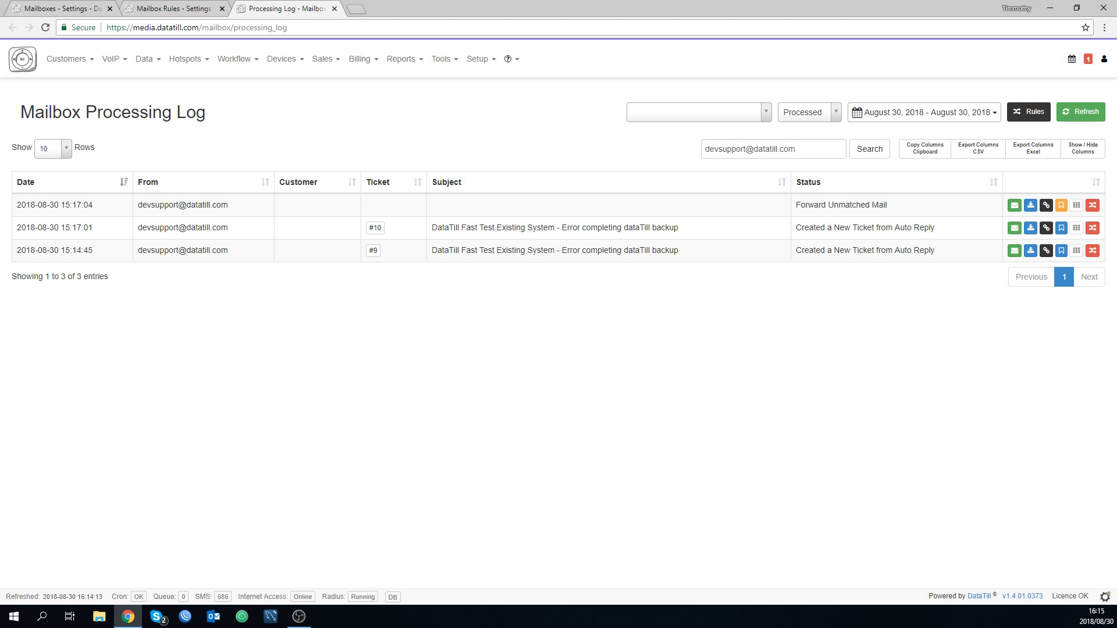
{"action": "key", "text": "alt+Tab"}
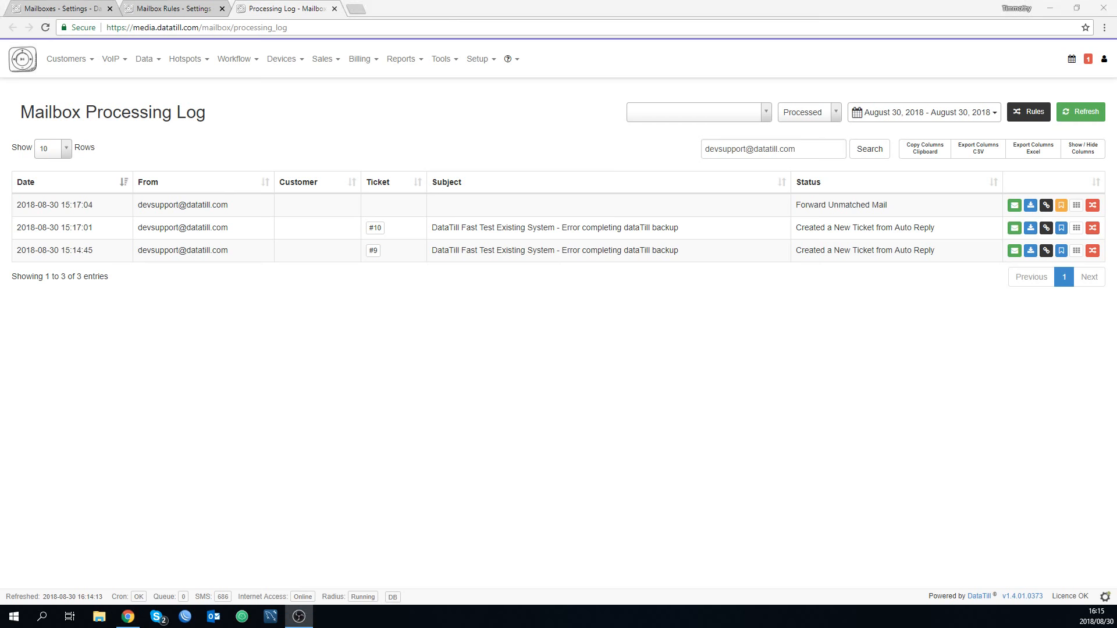